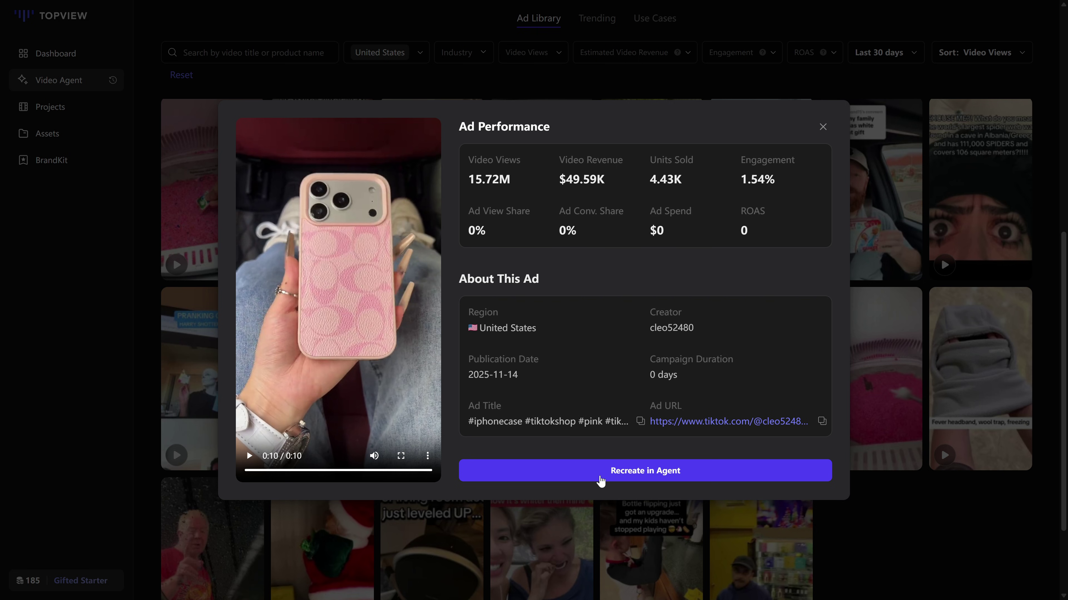
Recreate the pink phone-case ad in the agent, browse Discord channels, and highlight the PDF guide's title
click(600, 479)
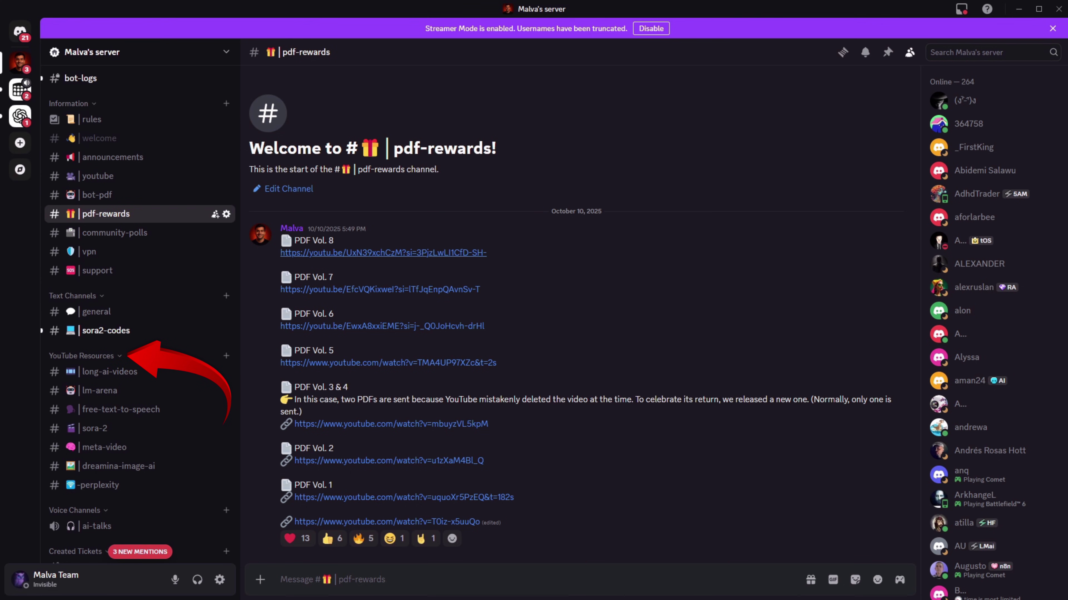
click(101, 390)
click(97, 428)
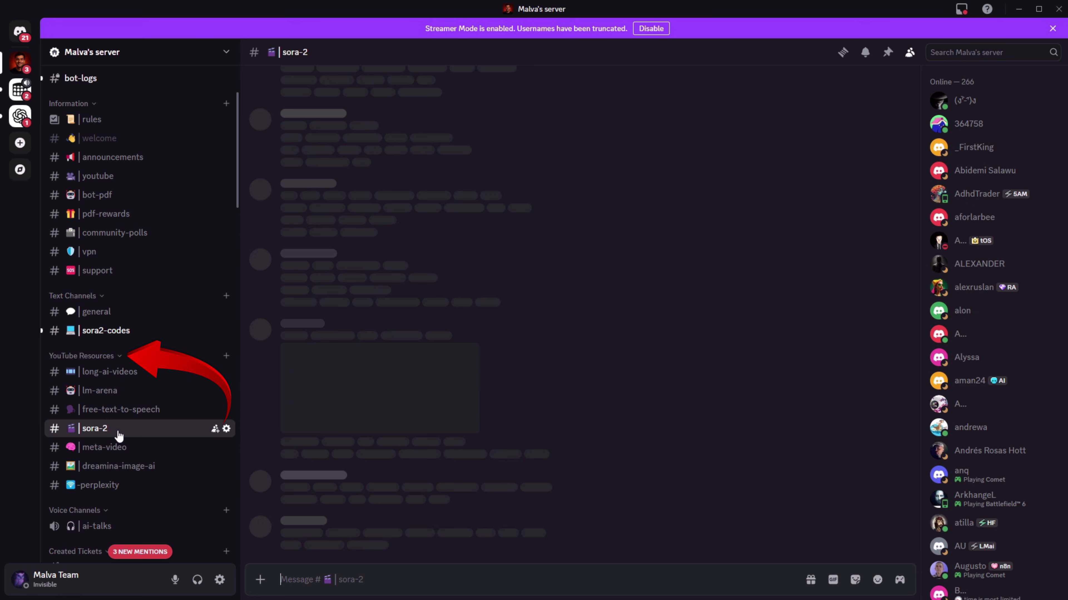
click(121, 450)
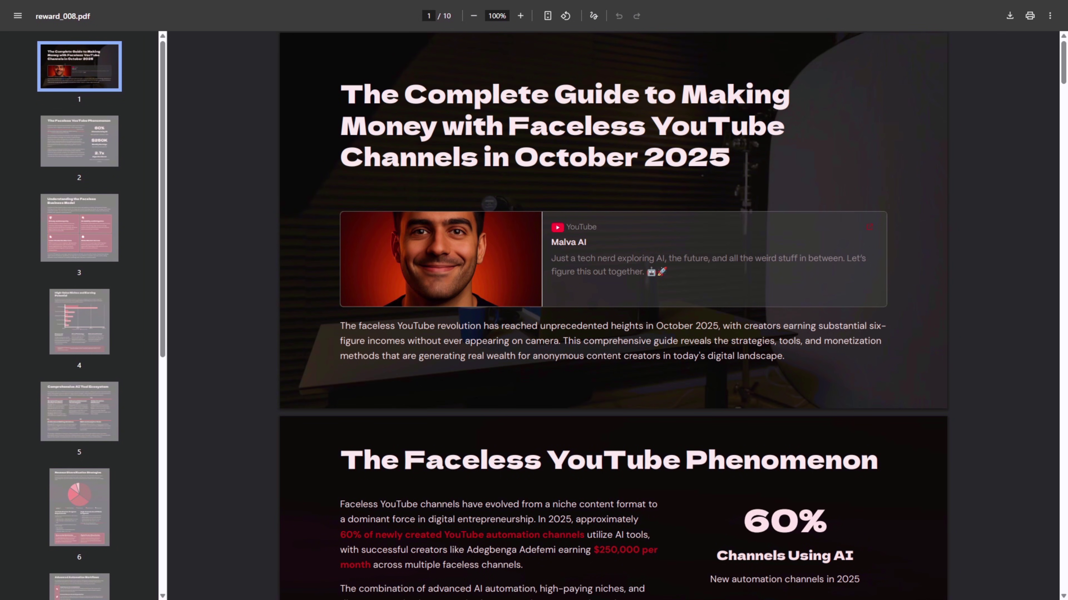
drag(341, 94, 781, 167)
click(830, 185)
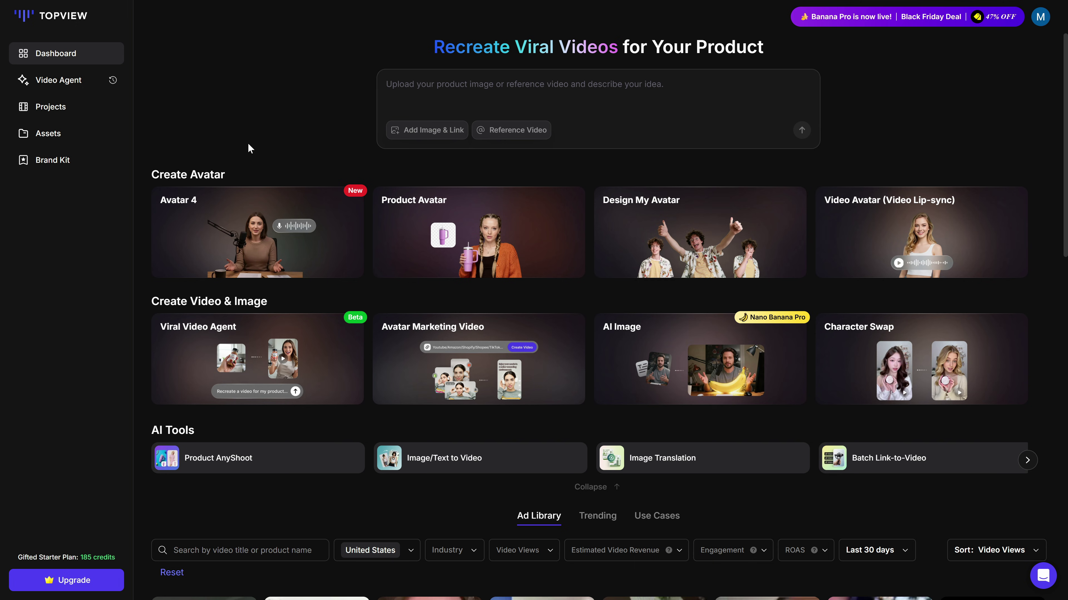
Scroll through the TopView dashboard, then go to the Video Agent page
scroll(689, 289, down, 2)
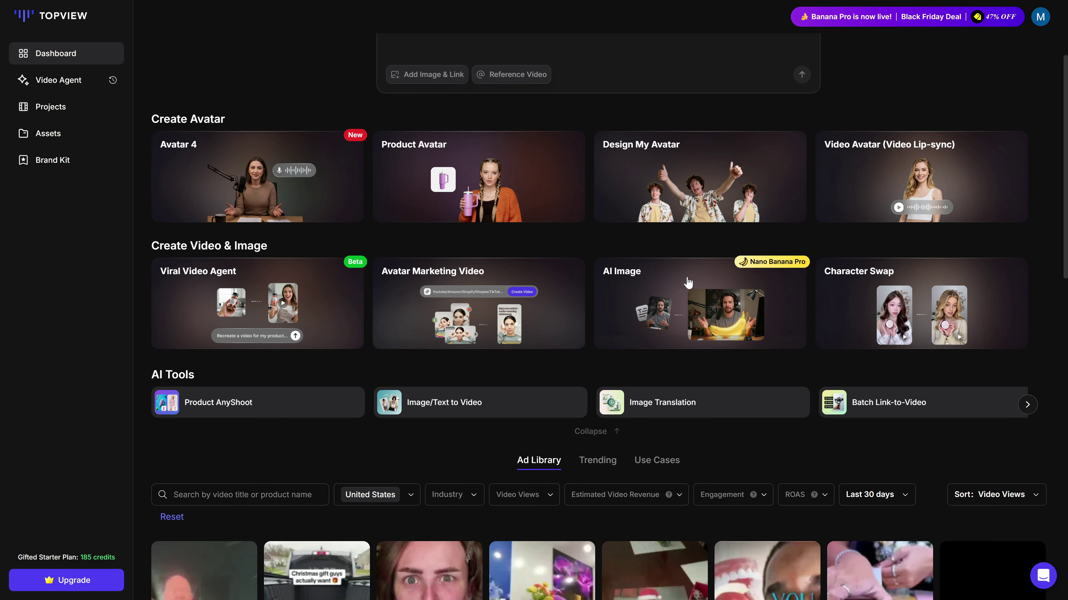
scroll(891, 274, up, 2)
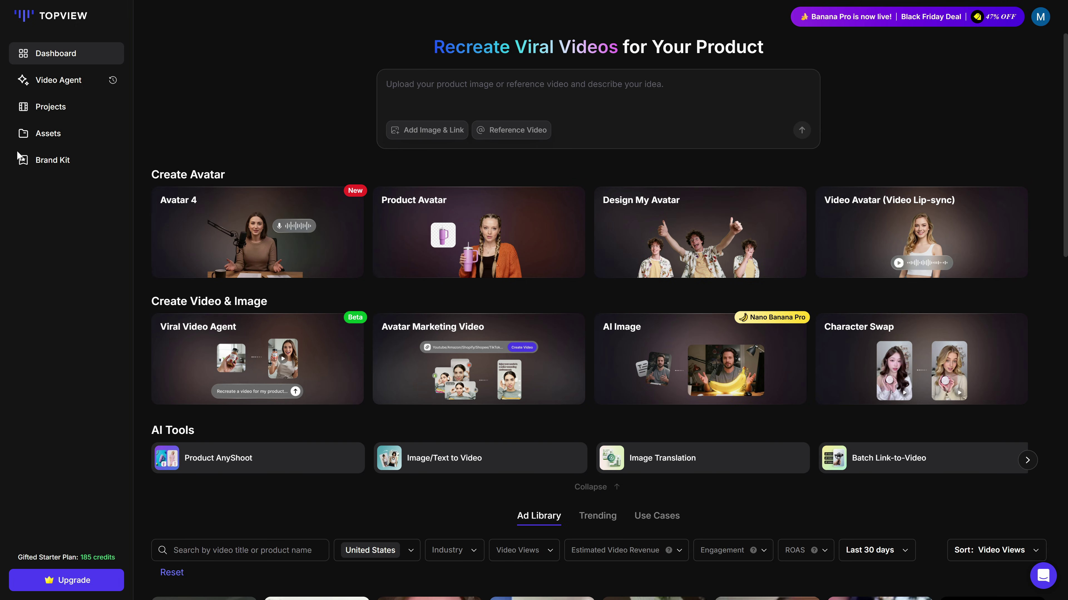
scroll(317, 377, down, 4)
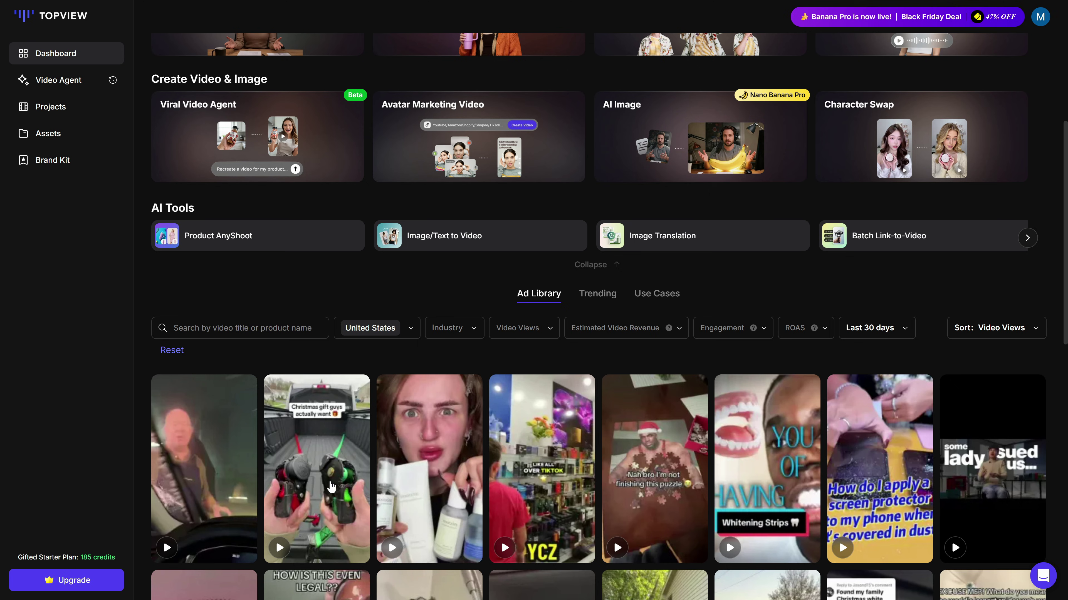
scroll(694, 490, up, 4)
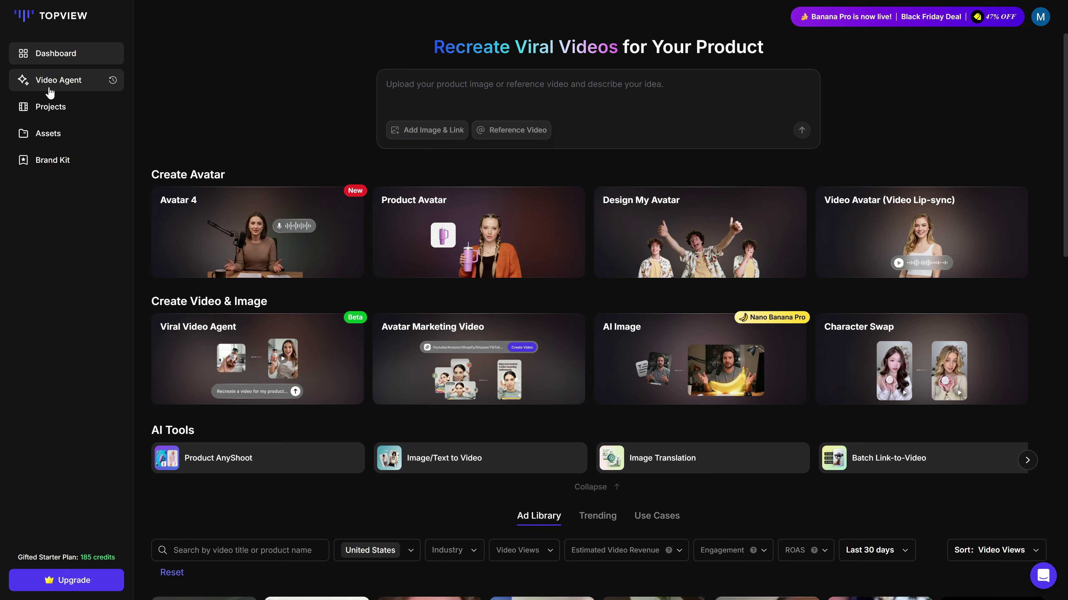
click(63, 81)
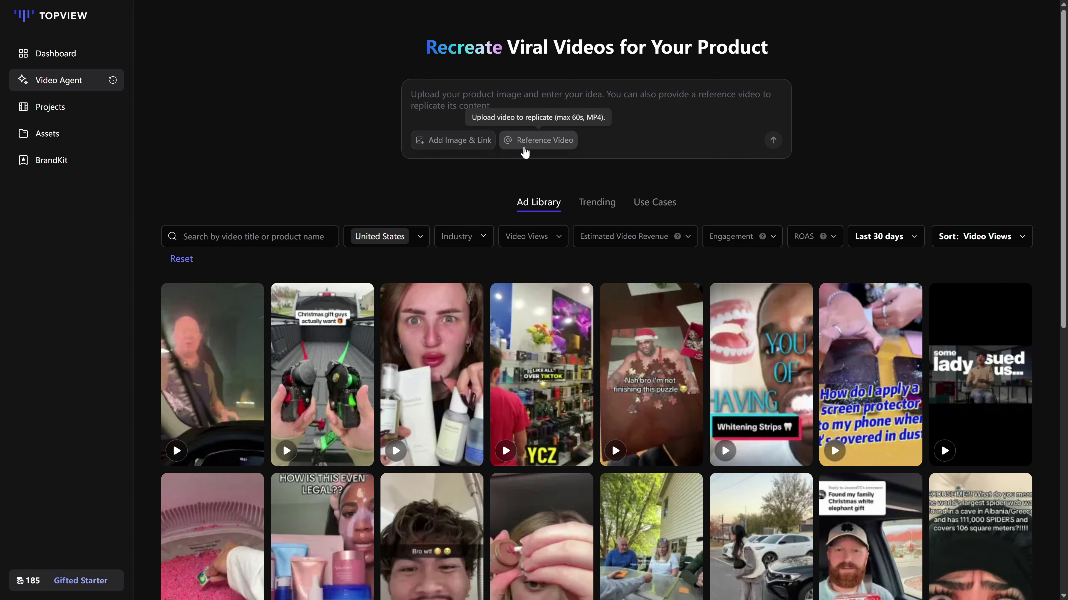
Upload the pink perfume bottle picture as the product image and apply it to the prompt
click(456, 141)
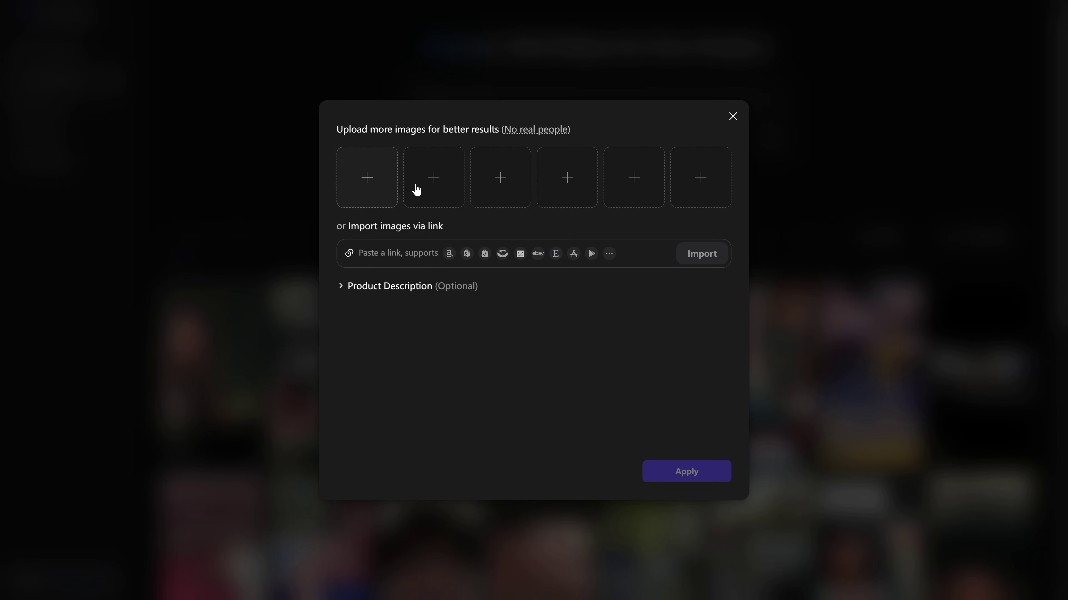
click(396, 254)
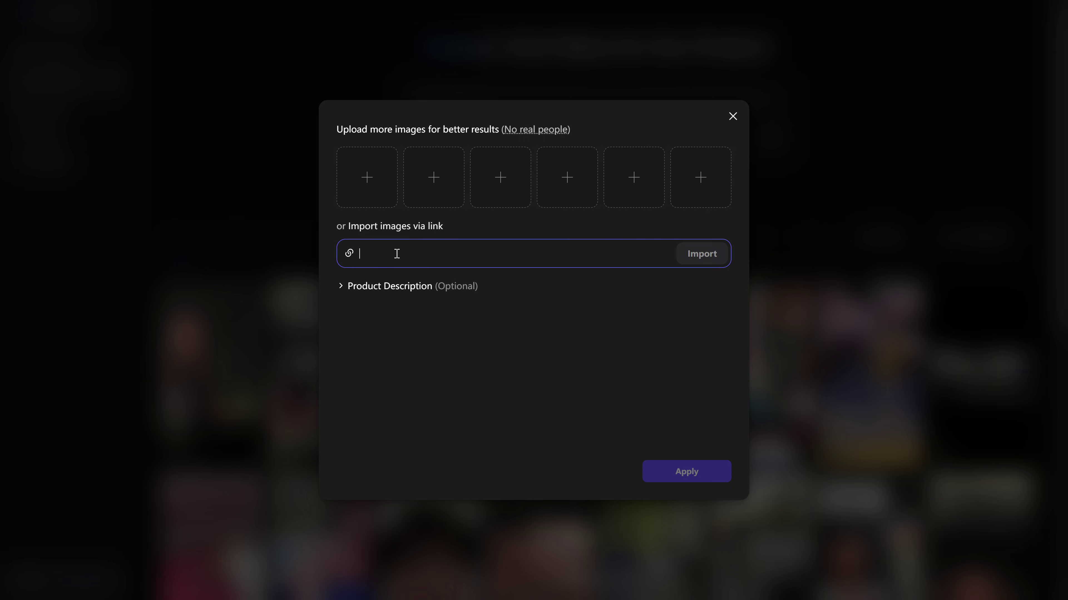
click(339, 285)
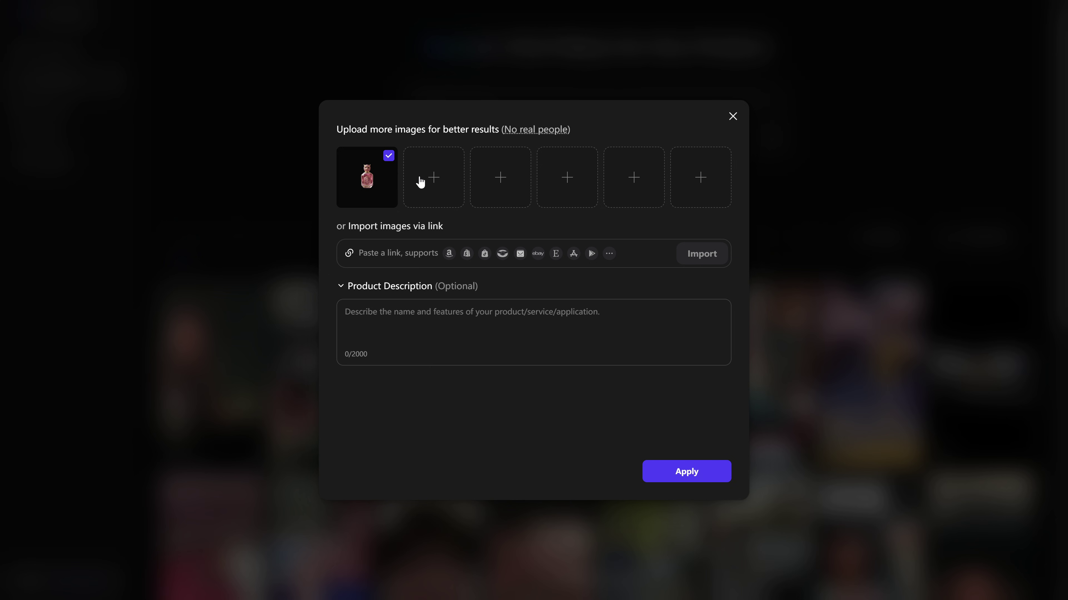
click(715, 479)
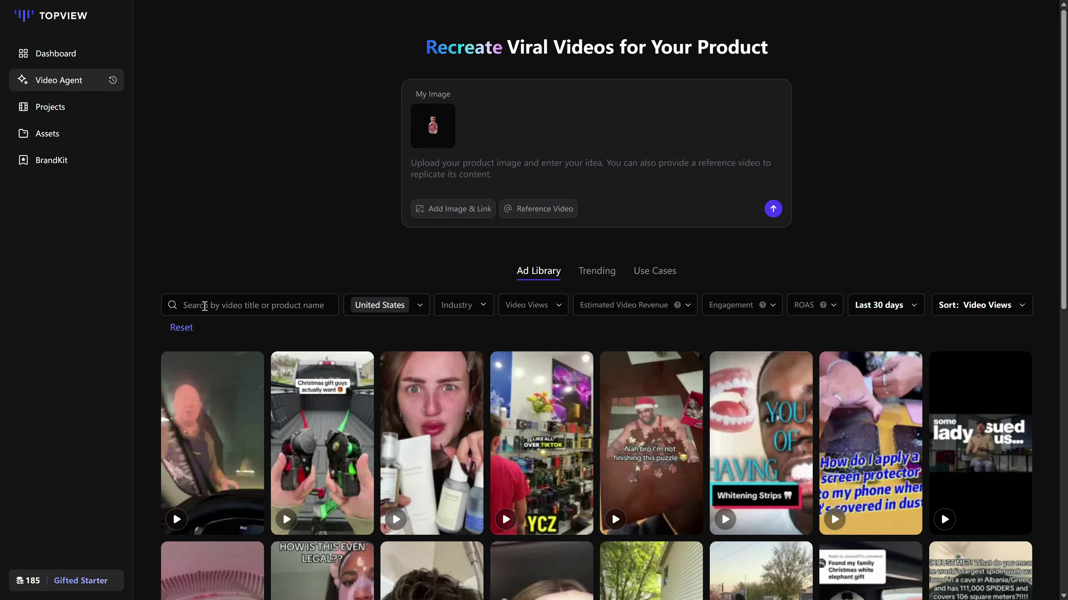
Browse the Ad Library and look through its country, Industry and Video Views filters
scroll(898, 408, down, 4)
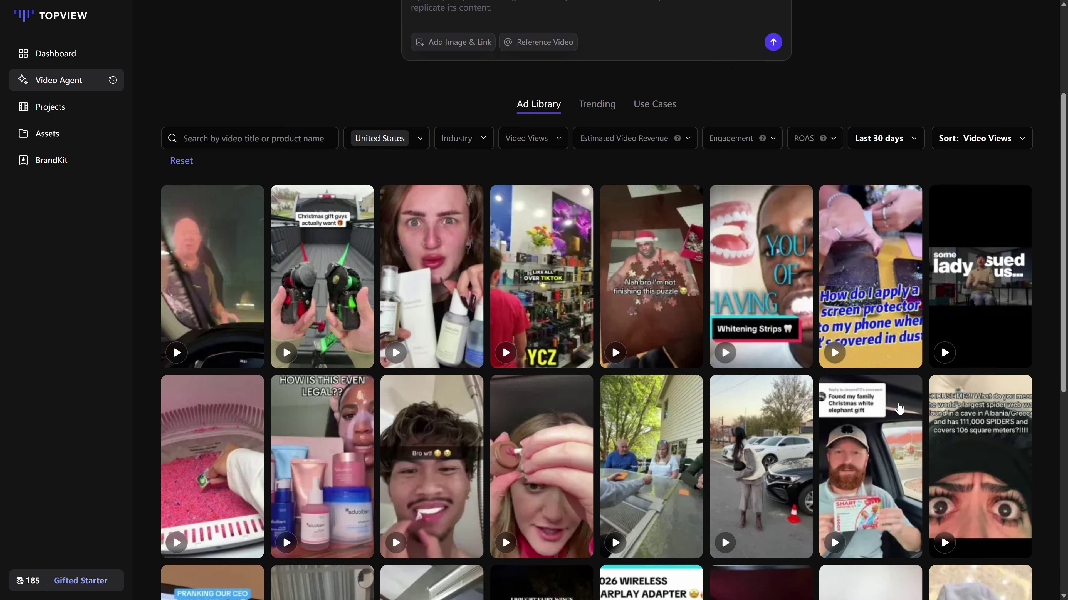
scroll(899, 408, down, 2)
scroll(280, 294, down, 1)
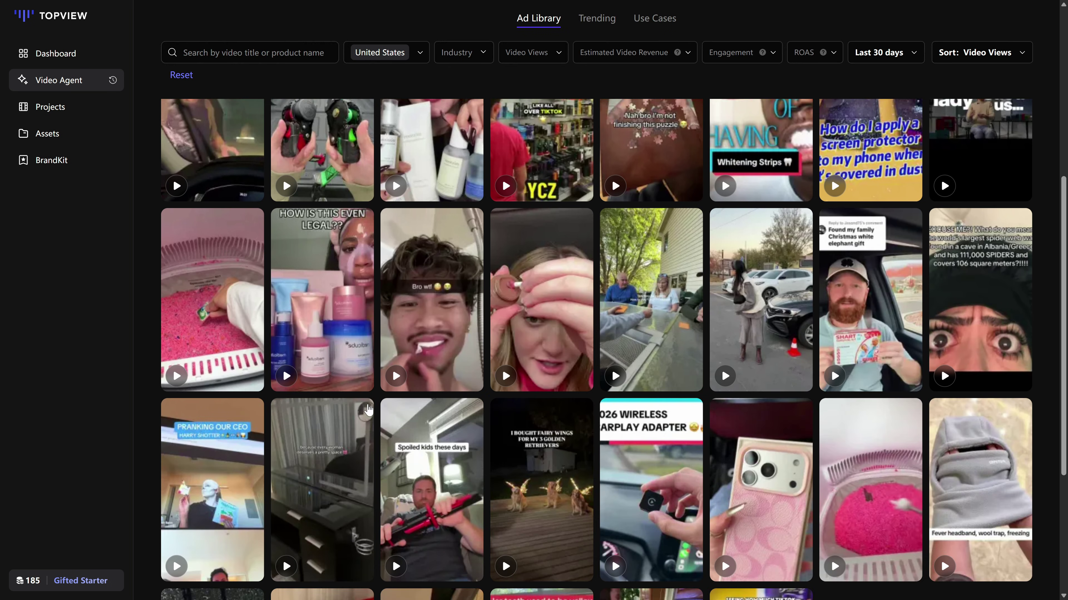
scroll(464, 265, up, 7)
click(399, 305)
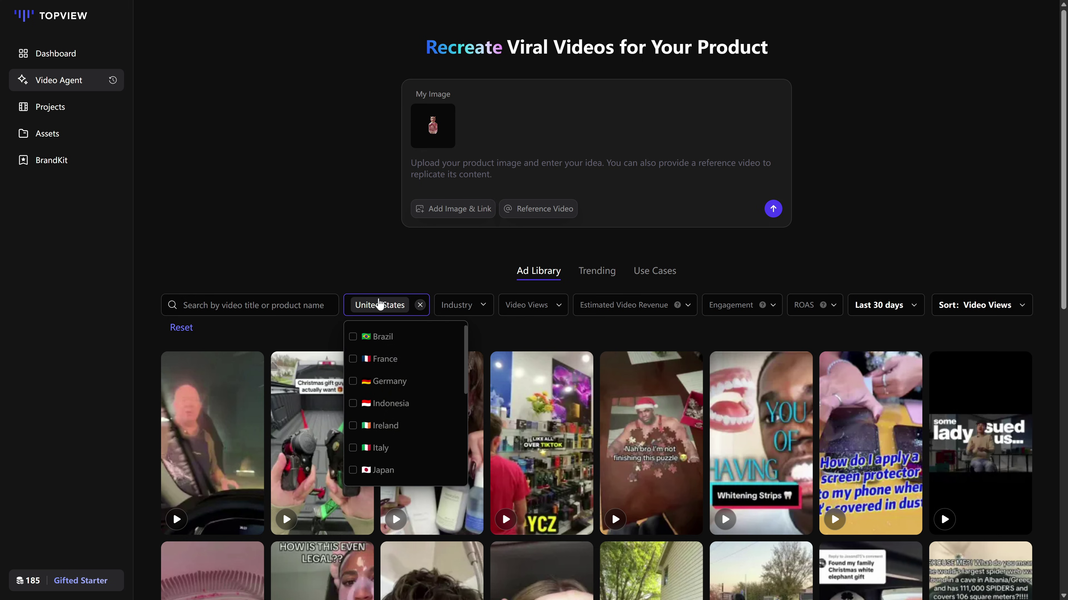
click(469, 306)
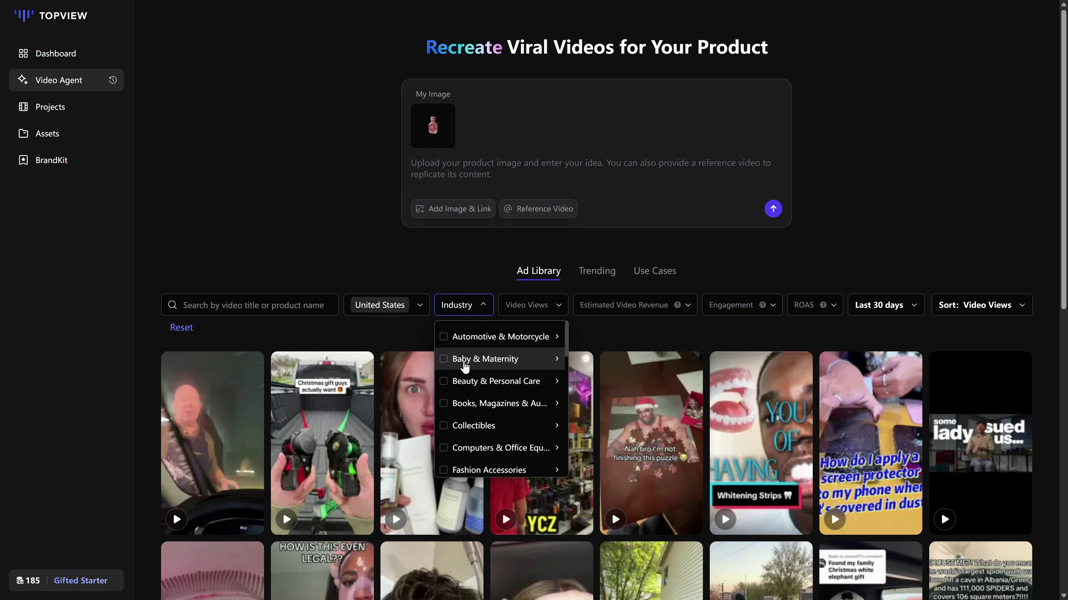
click(539, 310)
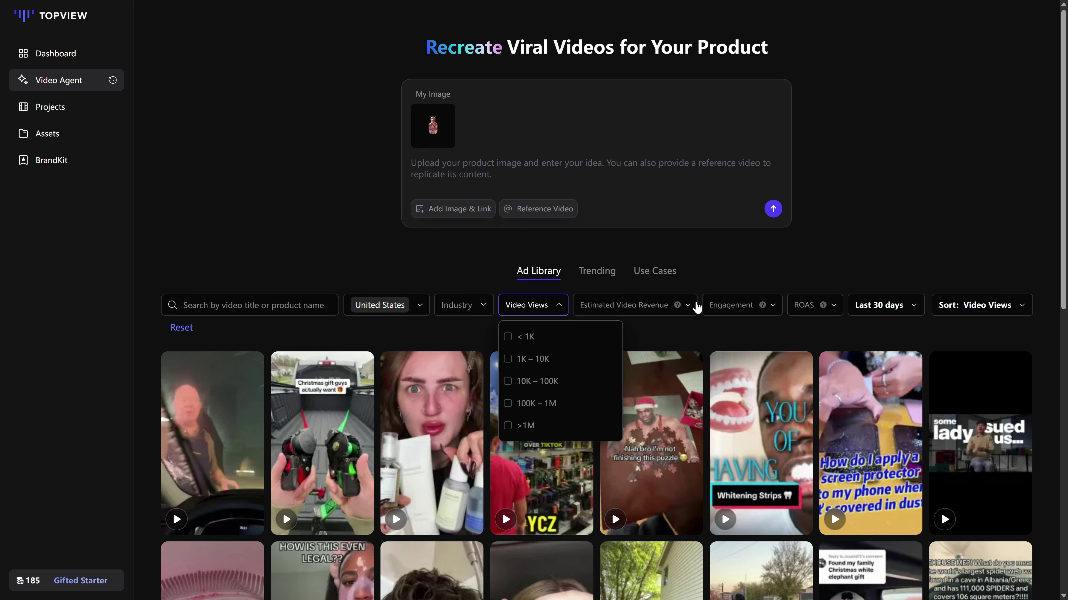
Open the pink phone-case ad's performance details and recreate it in the agent
scroll(541, 240, down, 3)
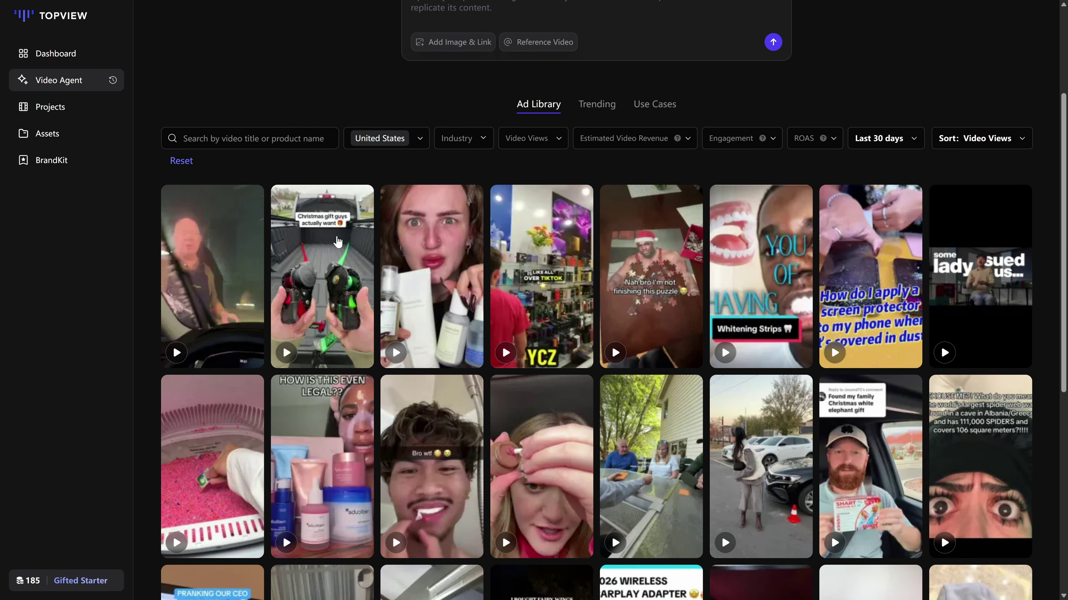
scroll(762, 406, down, 5)
click(763, 405)
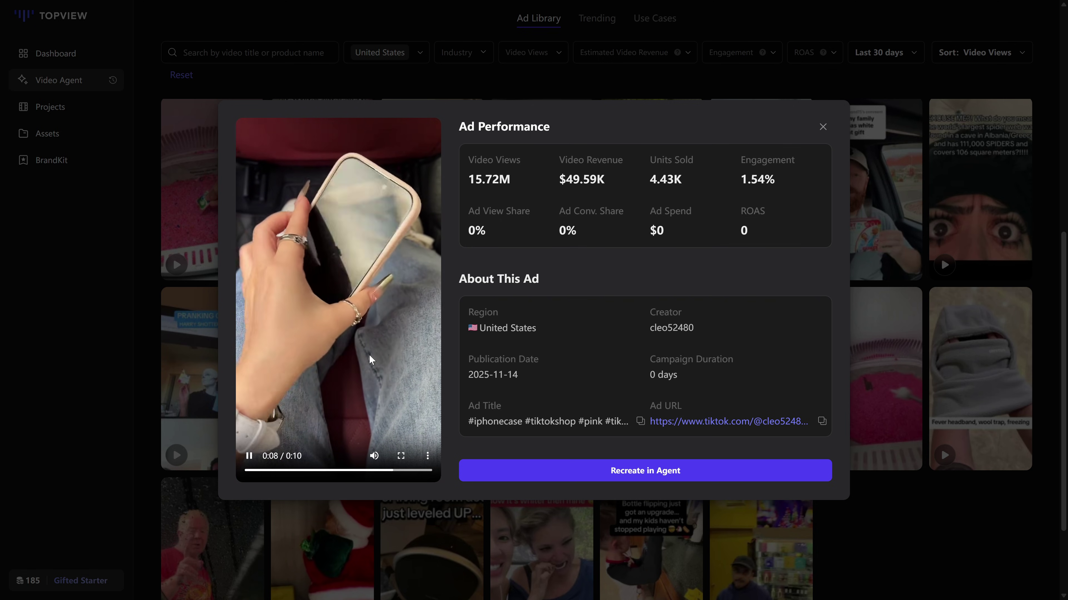
drag(464, 154, 753, 232)
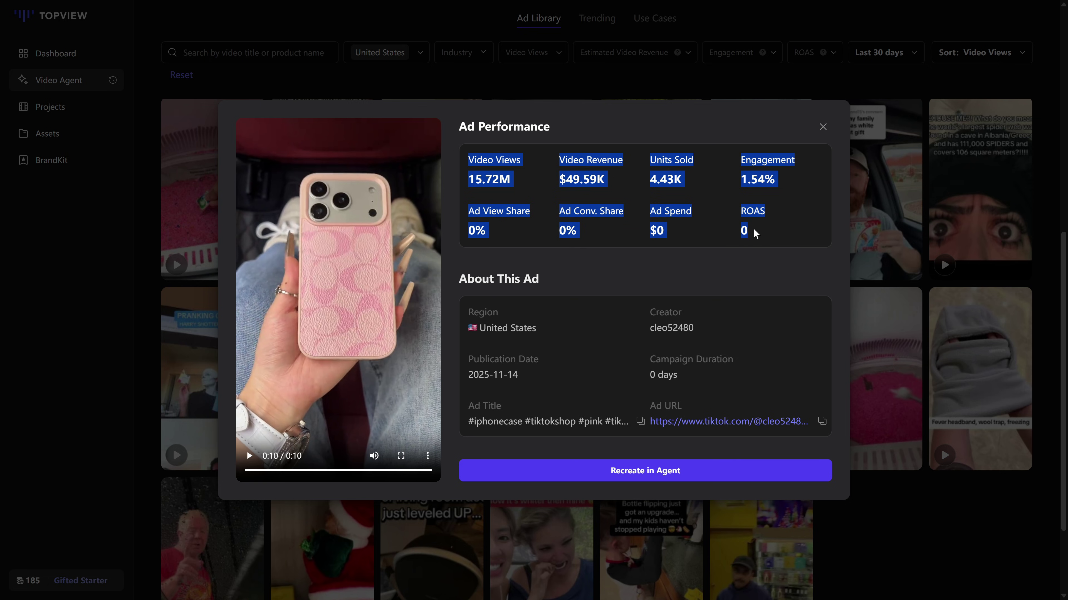
click(774, 239)
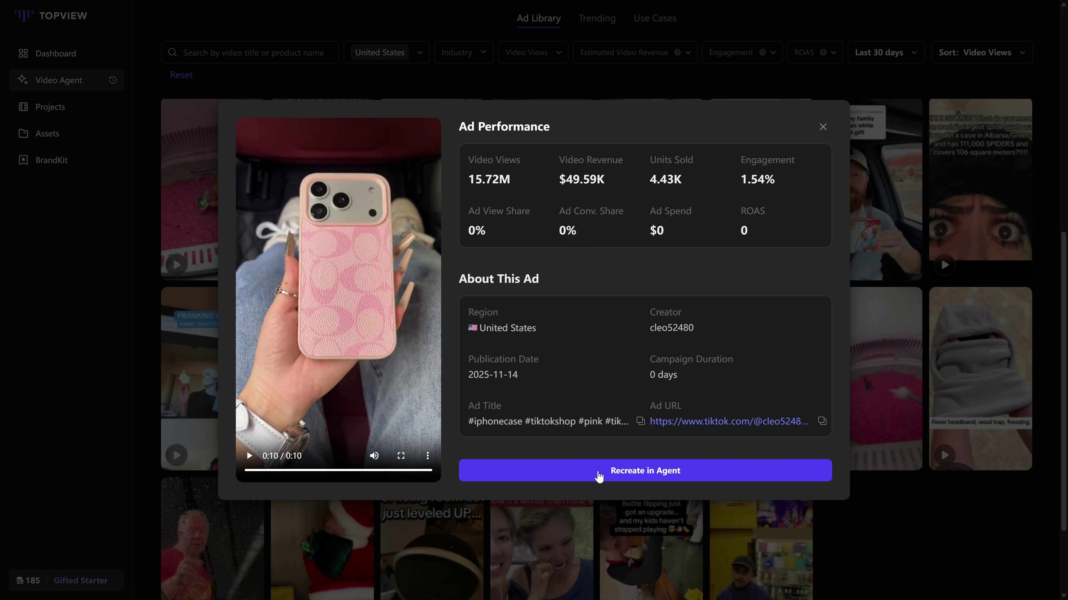
click(599, 481)
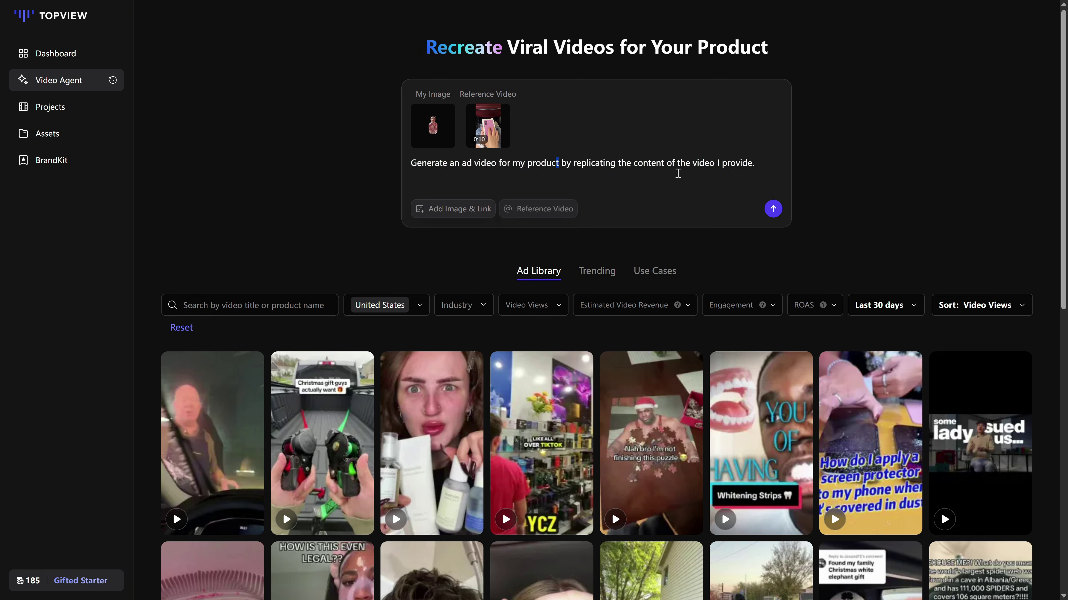
Submit the request and confirm the questionnaire with Perfume Collectors and a luxurious, high-end feel
click(773, 209)
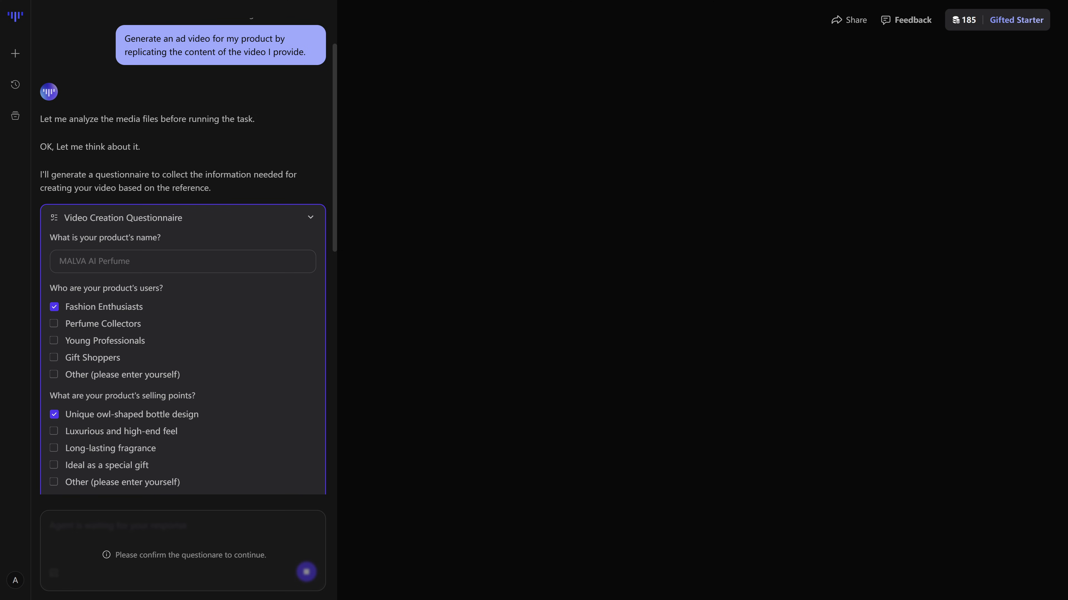
click(54, 268)
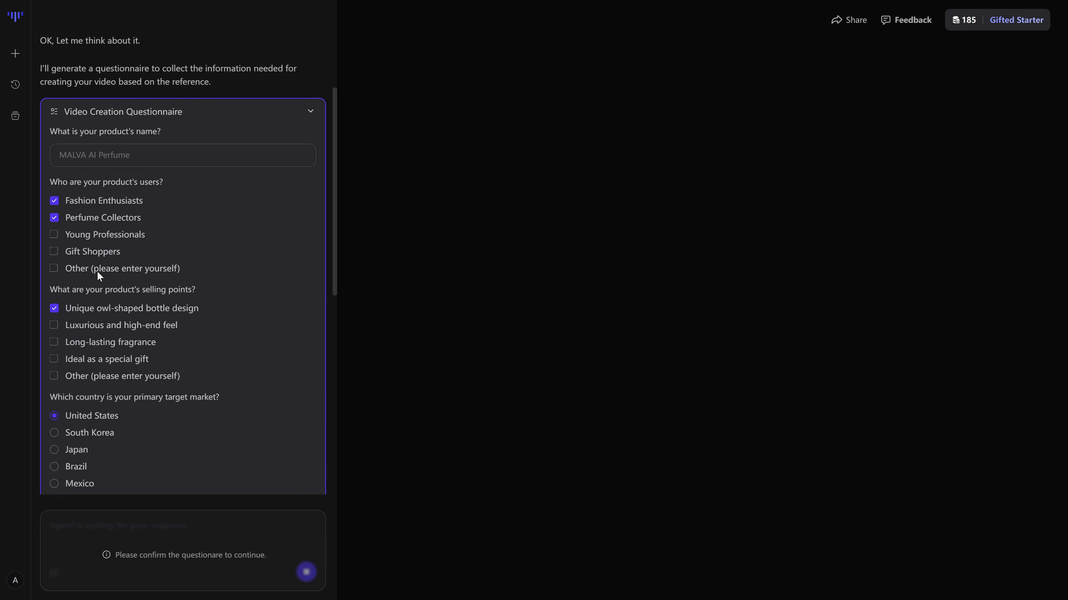
click(55, 322)
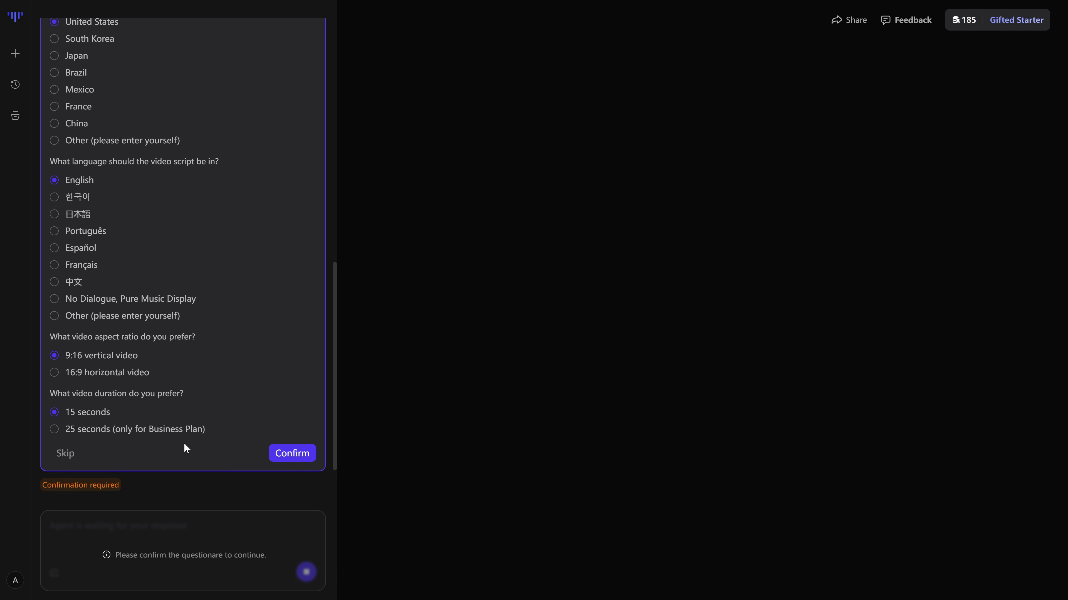
click(291, 452)
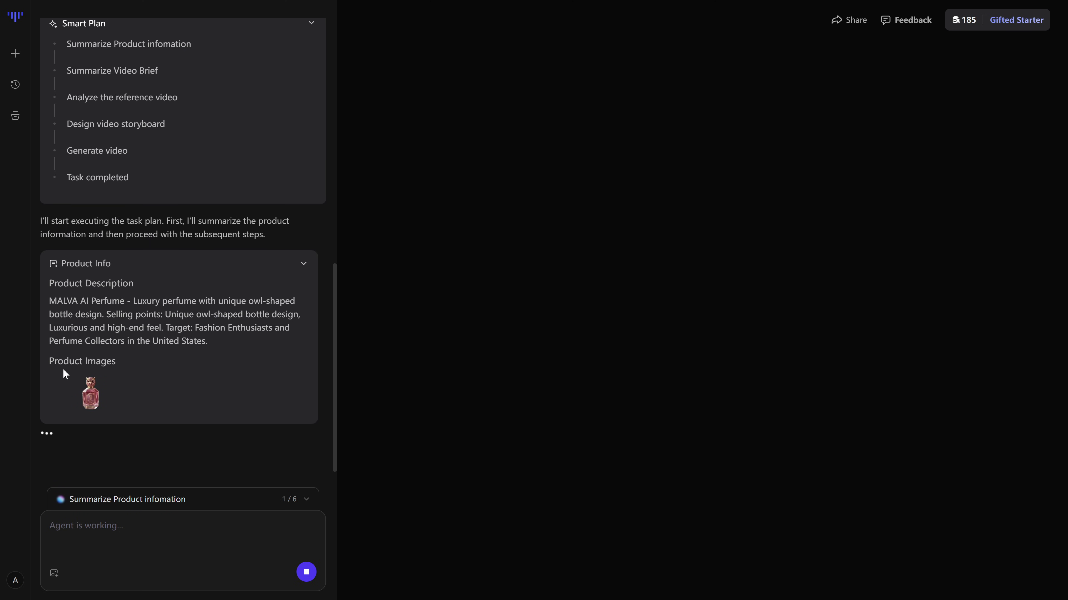
Read the agent's Product Info, Video Brief and Video Analysis Result, highlighting the brief's core information
scroll(128, 179, up, 3)
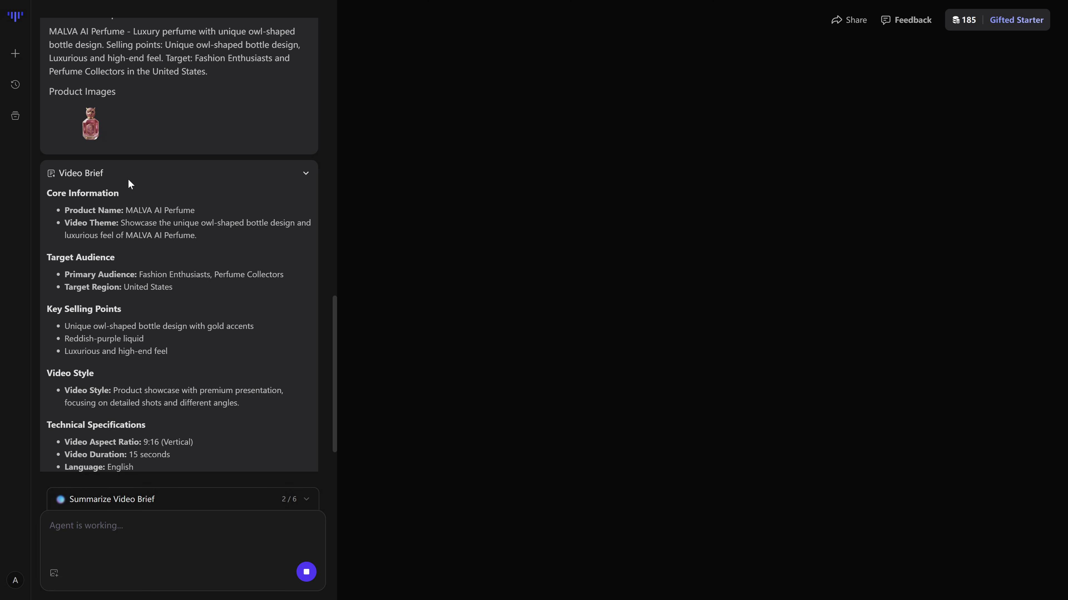
drag(45, 194, 219, 244)
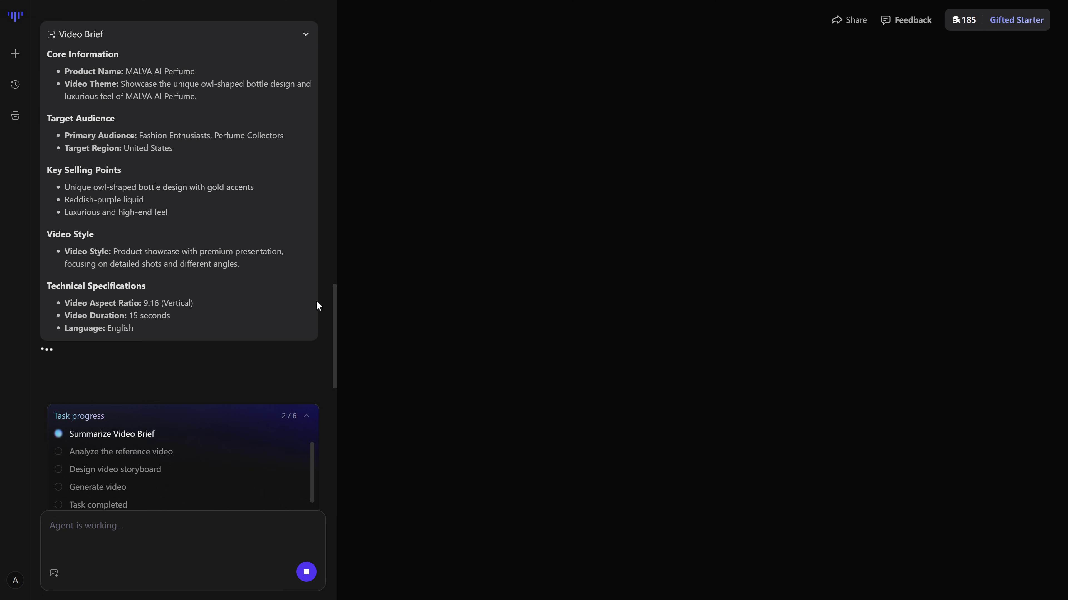
scroll(156, 287, up, 8)
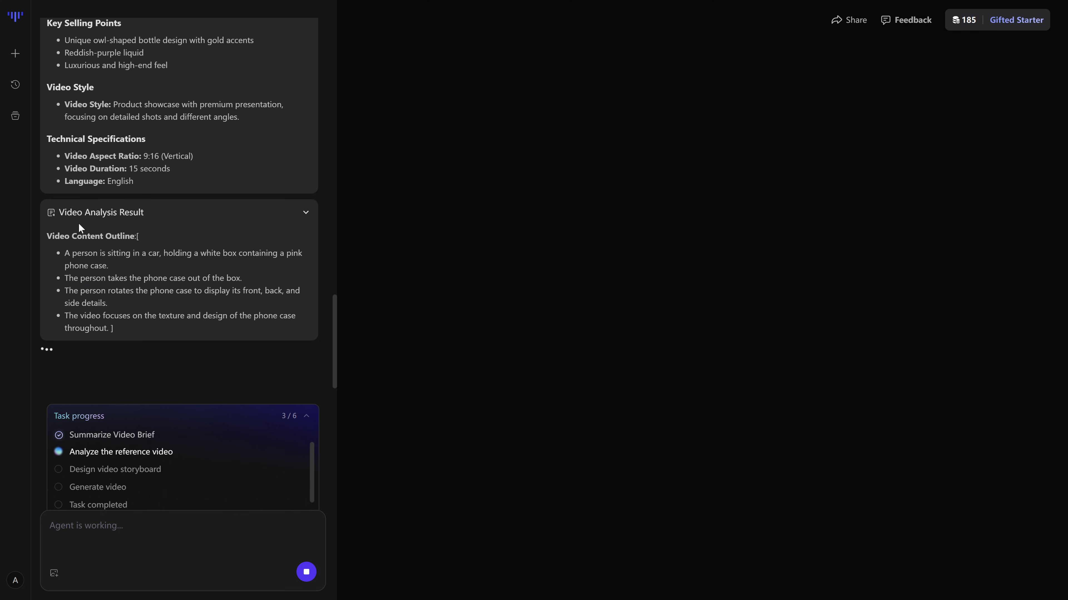
Collapse and re-expand the Video Analysis Result card, then scroll through the storyboard scenes
click(308, 214)
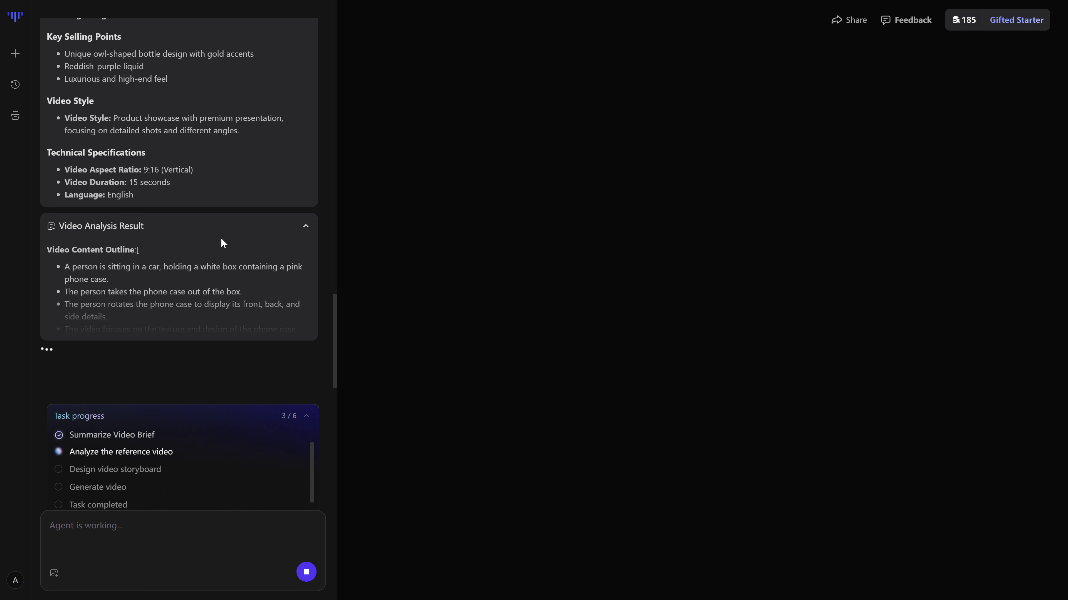
click(303, 228)
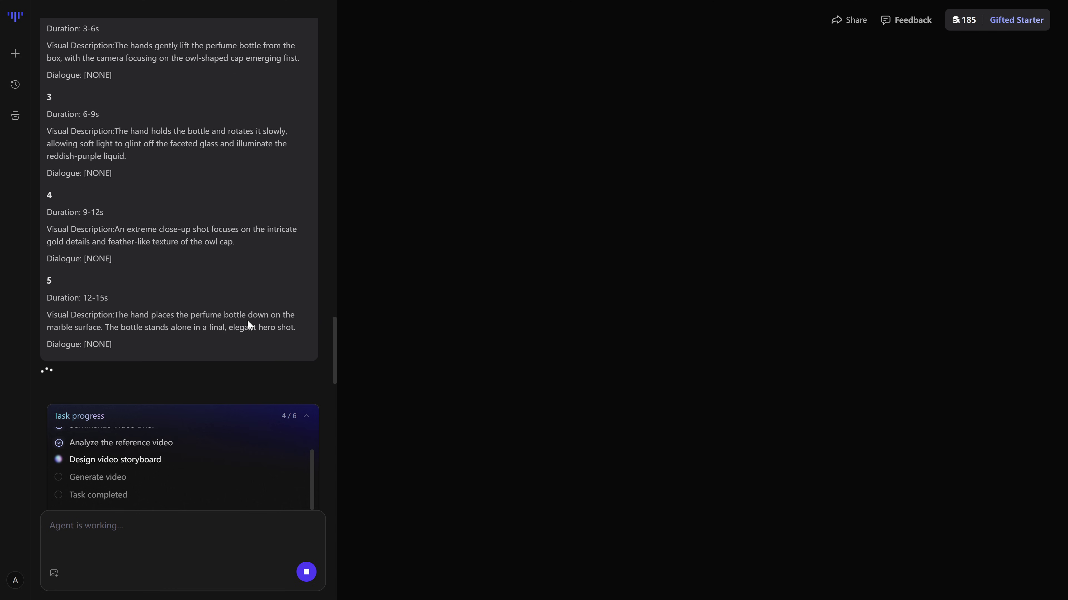
scroll(237, 226, up, 5)
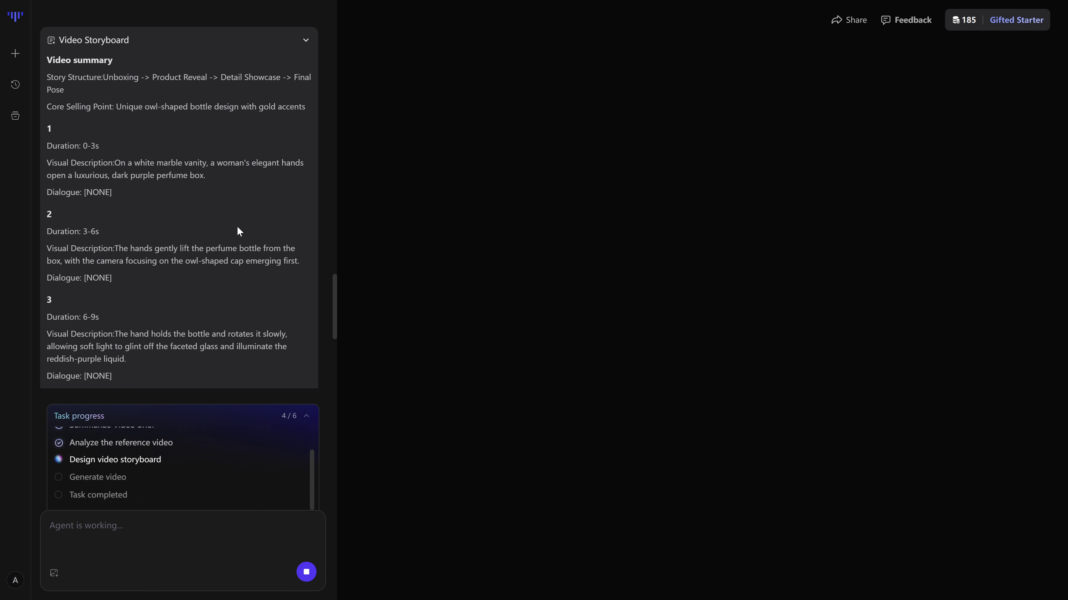
scroll(237, 227, up, 4)
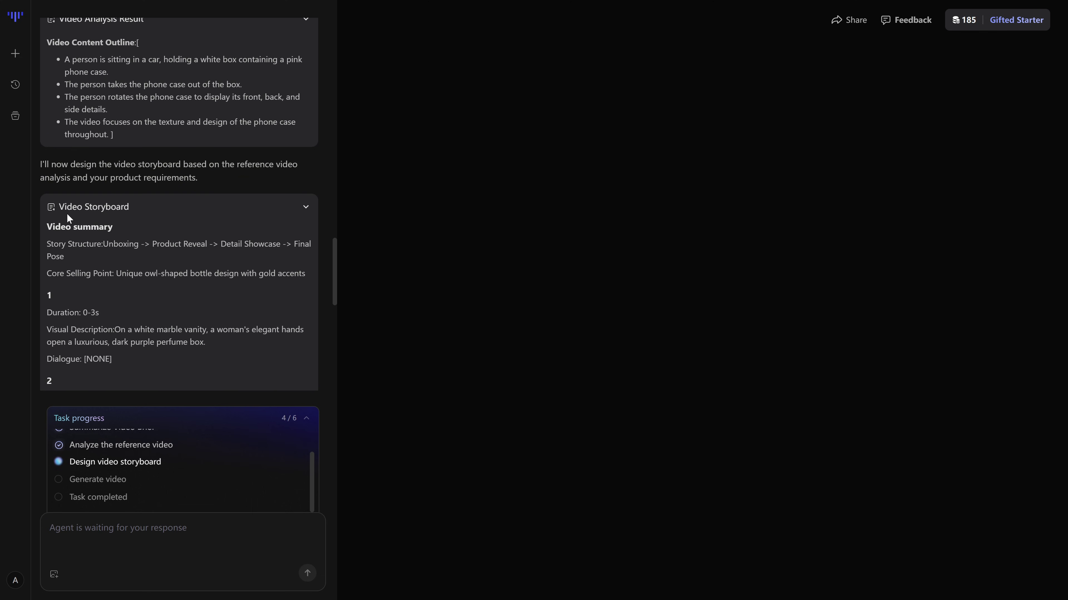
scroll(36, 234, down, 5)
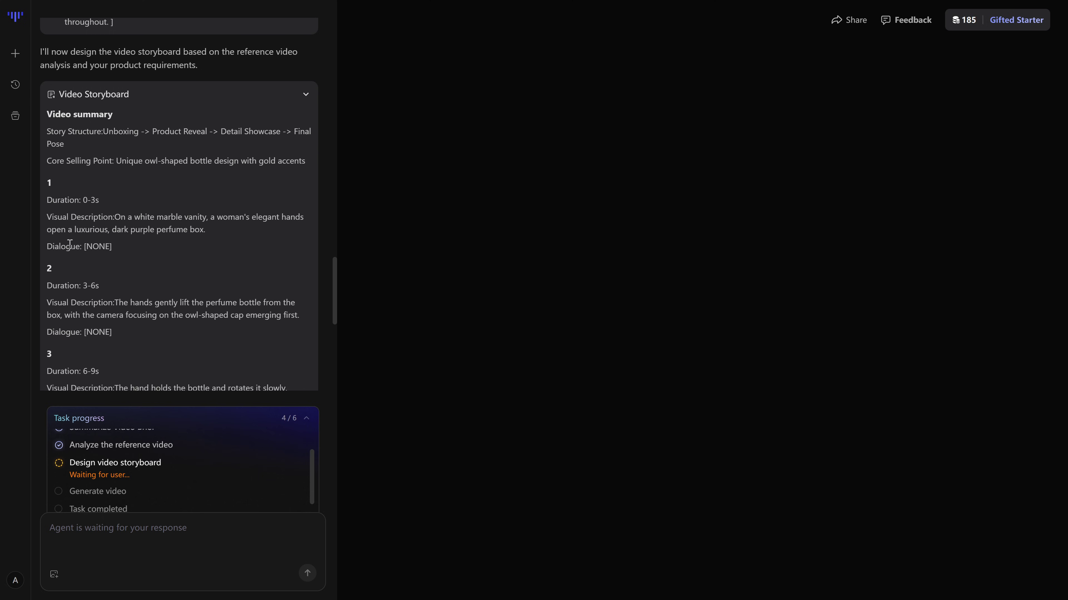
scroll(90, 248, up, 3)
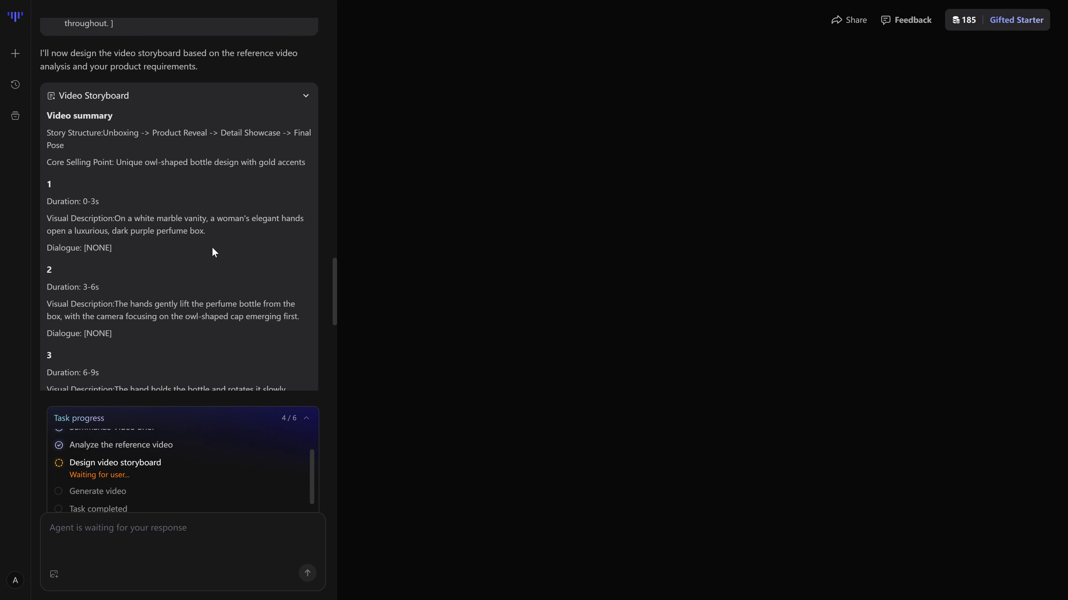
scroll(119, 335, down, 3)
scroll(112, 291, down, 5)
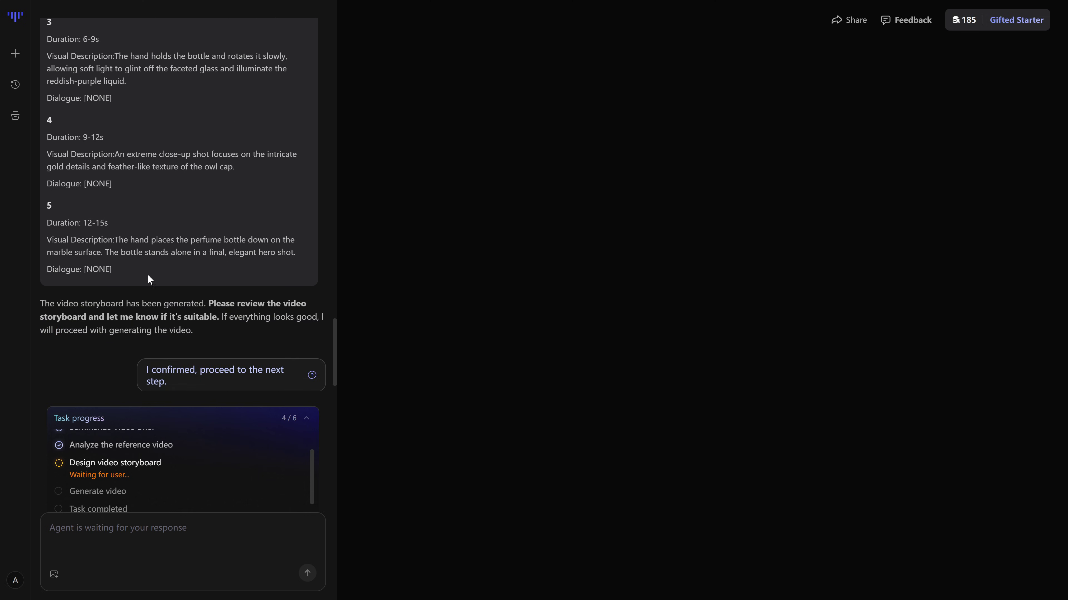
scroll(168, 276, down, 1)
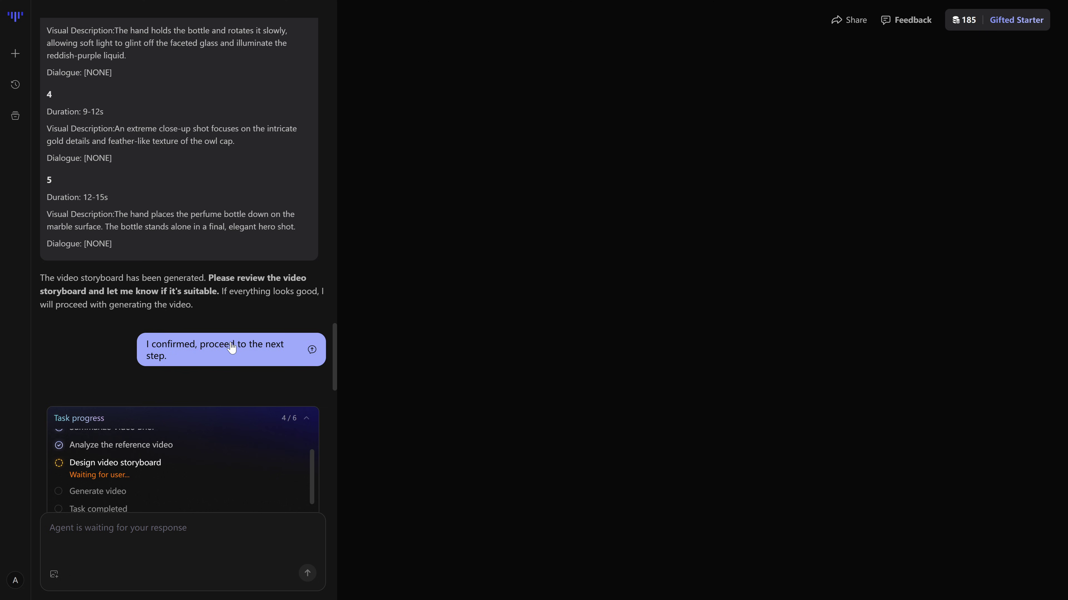
scroll(221, 281, up, 2)
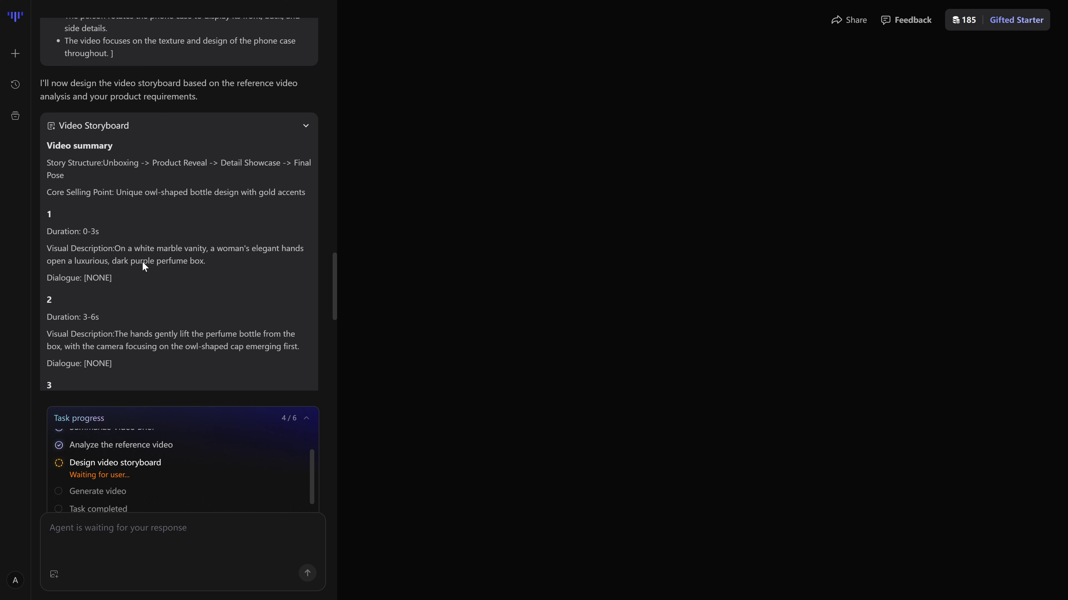
scroll(142, 260, up, 1)
Highlight the video summary and story structure, then scroll down to the confirmation prompt
drag(48, 198, 130, 240)
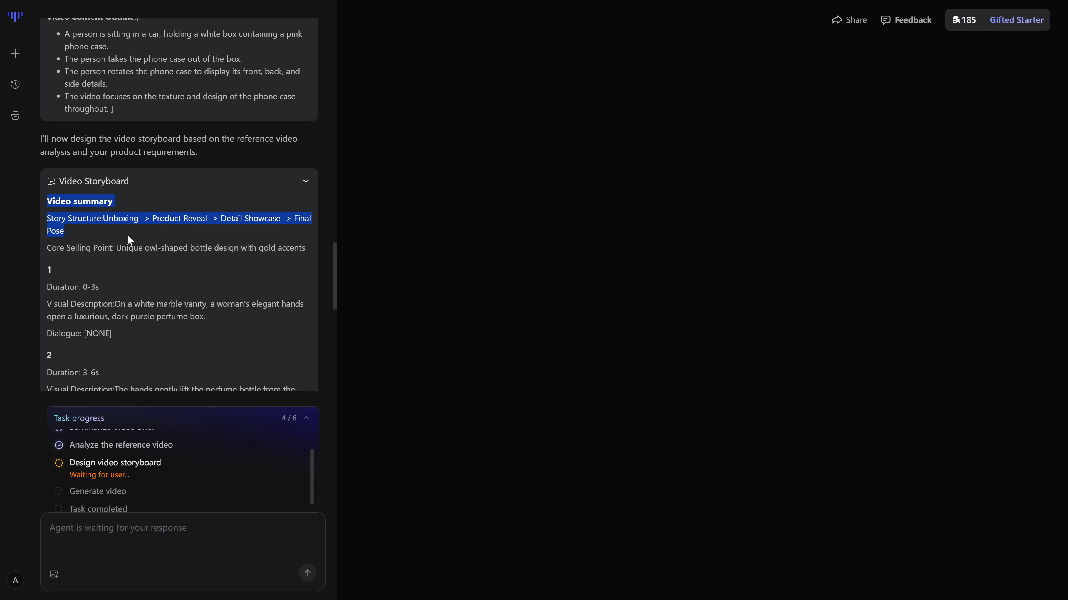
click(172, 270)
scroll(145, 211, down, 3)
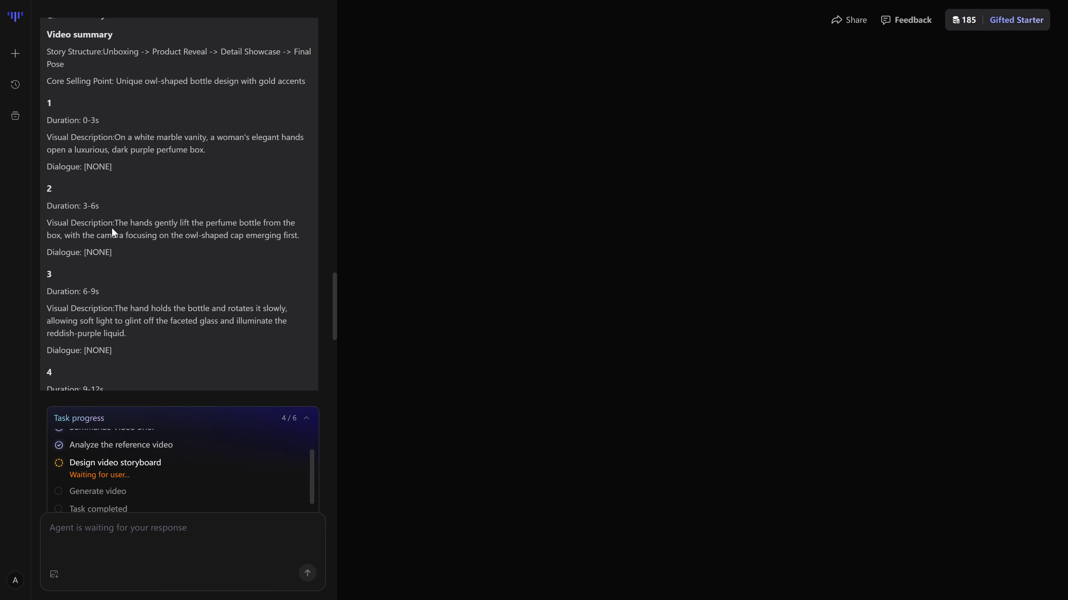
scroll(87, 237, down, 1)
scroll(86, 236, down, 4)
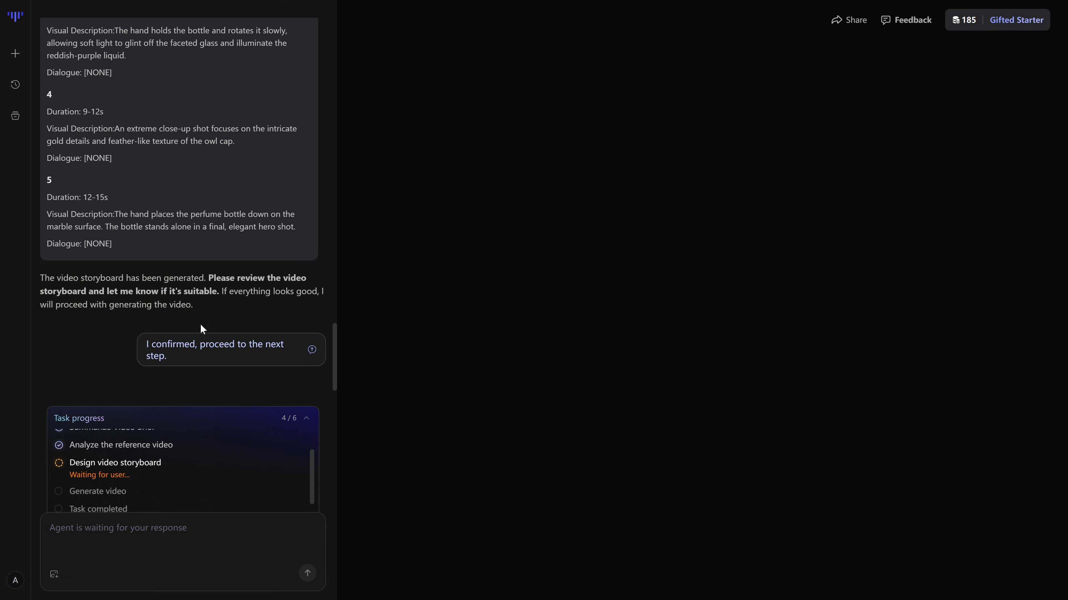
Approve the storyboard with 'I confirmed, proceed to the next step.' to generate Video 5
click(207, 355)
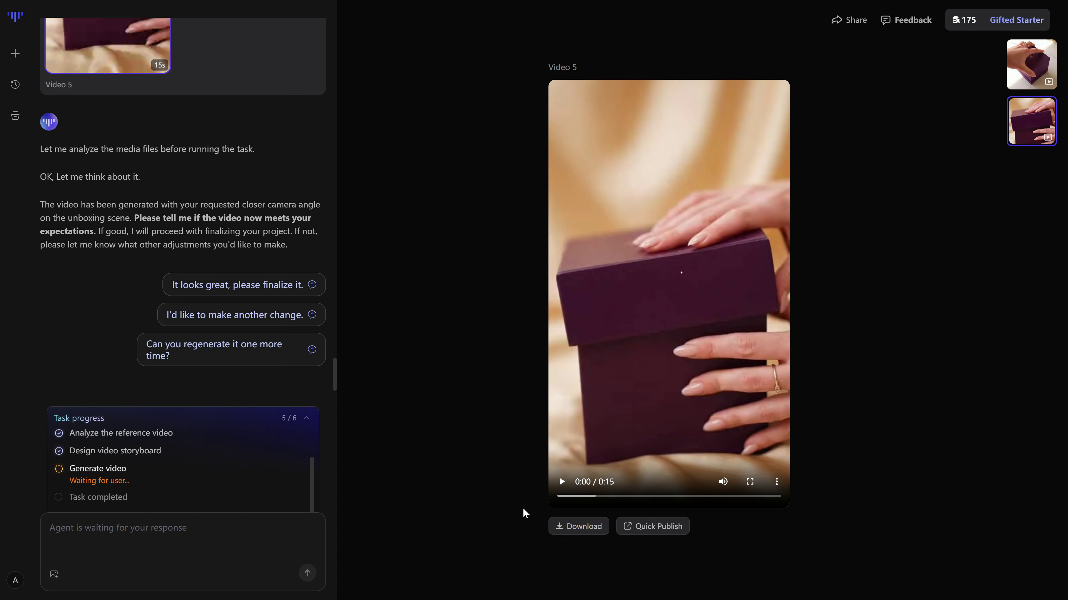
Play Video 5 to watch the owl-cap MALVA AI perfume ad through to 0:14
click(562, 482)
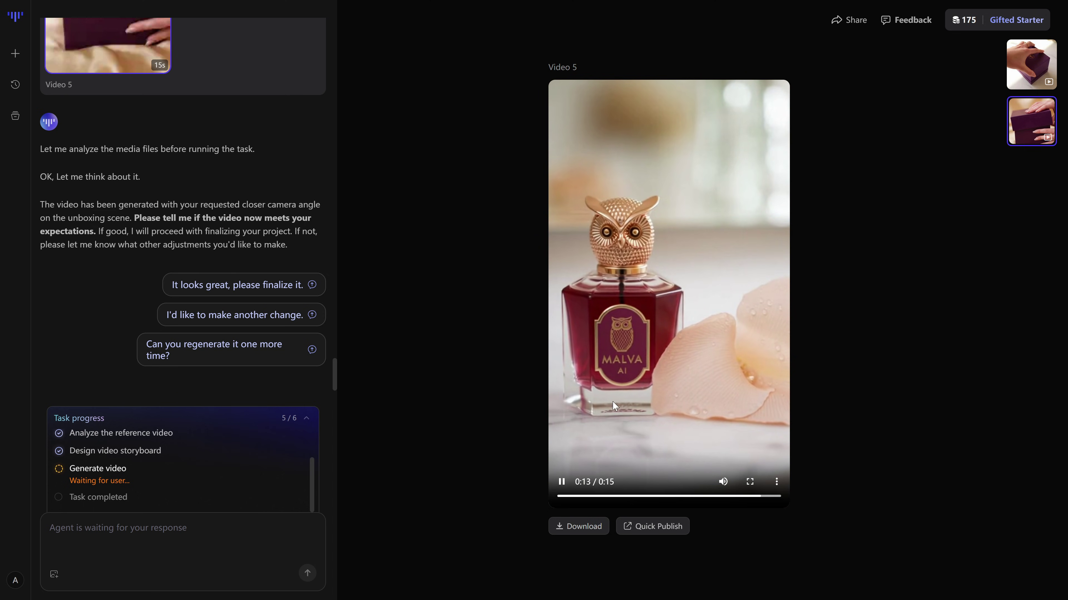
click(562, 483)
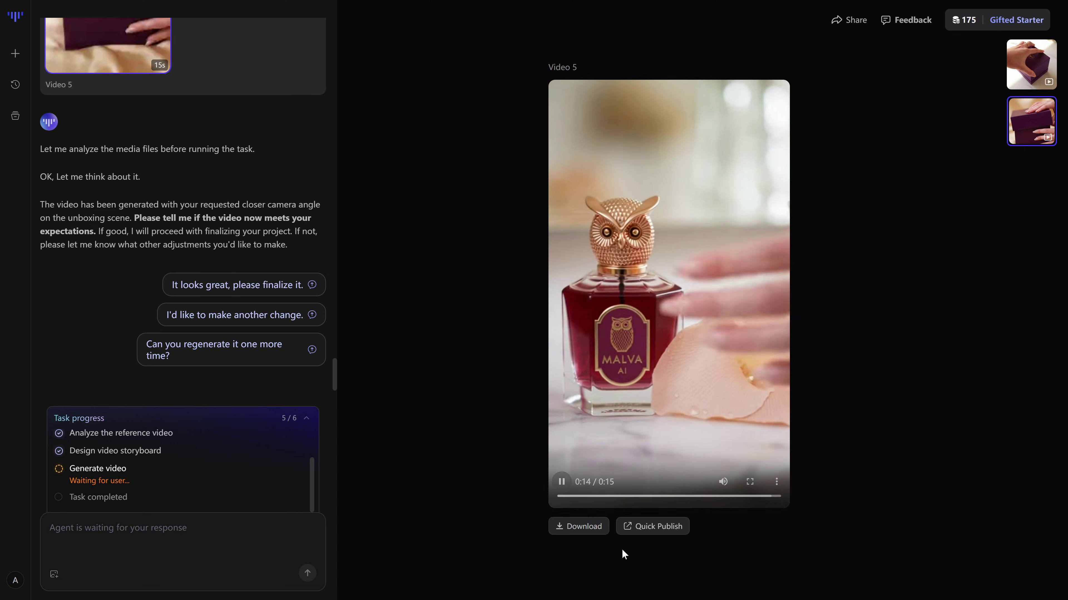
Replay Video 5 from the beginning
click(562, 482)
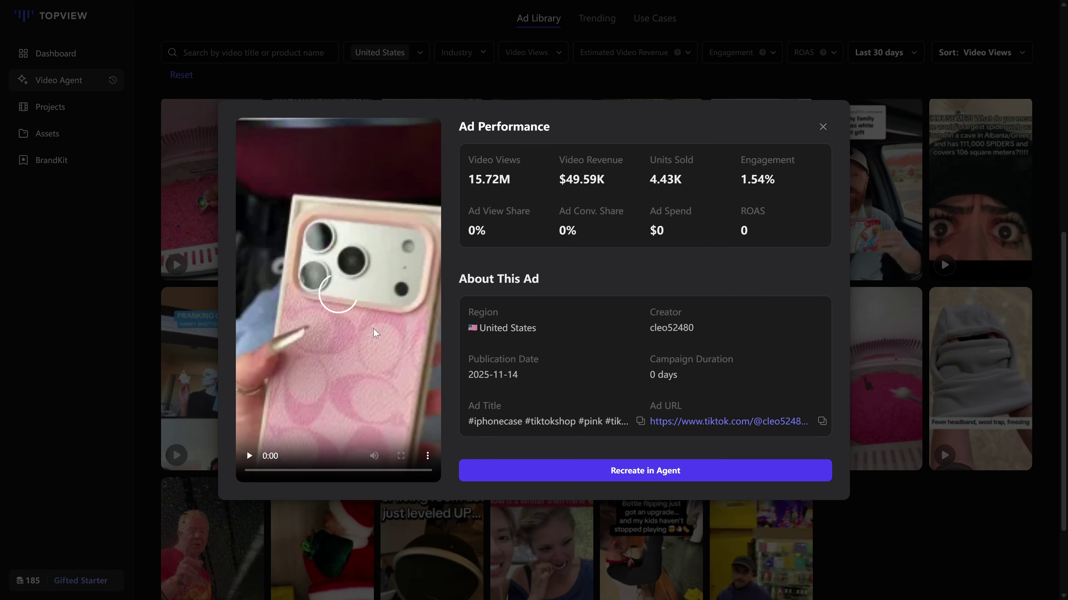
Play the reference ad's preview video and scroll through the questionnaire
click(245, 455)
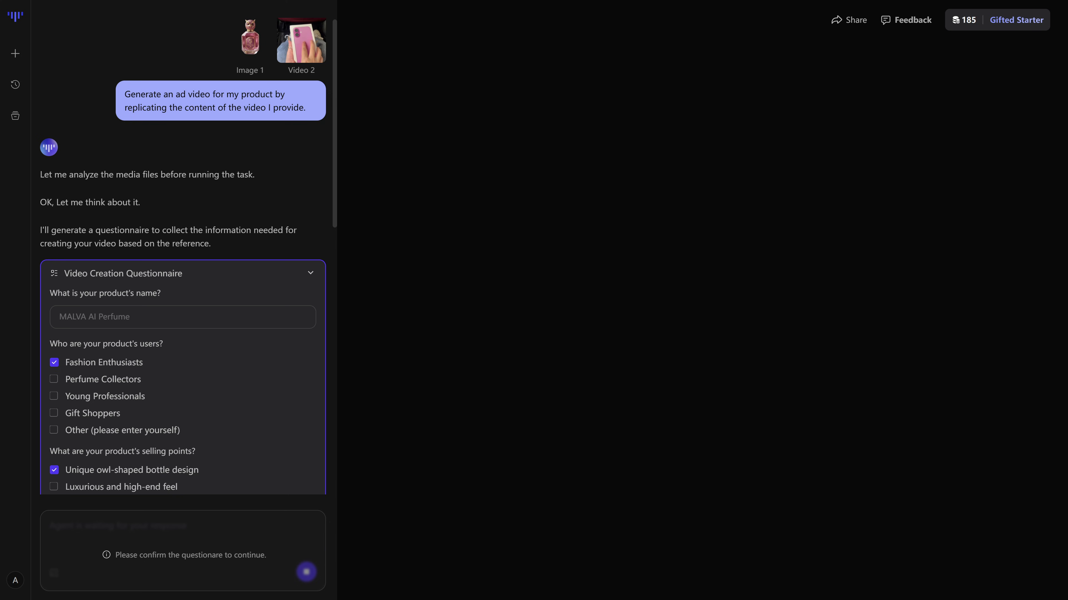
scroll(188, 256, down, 1)
scroll(184, 295, down, 1)
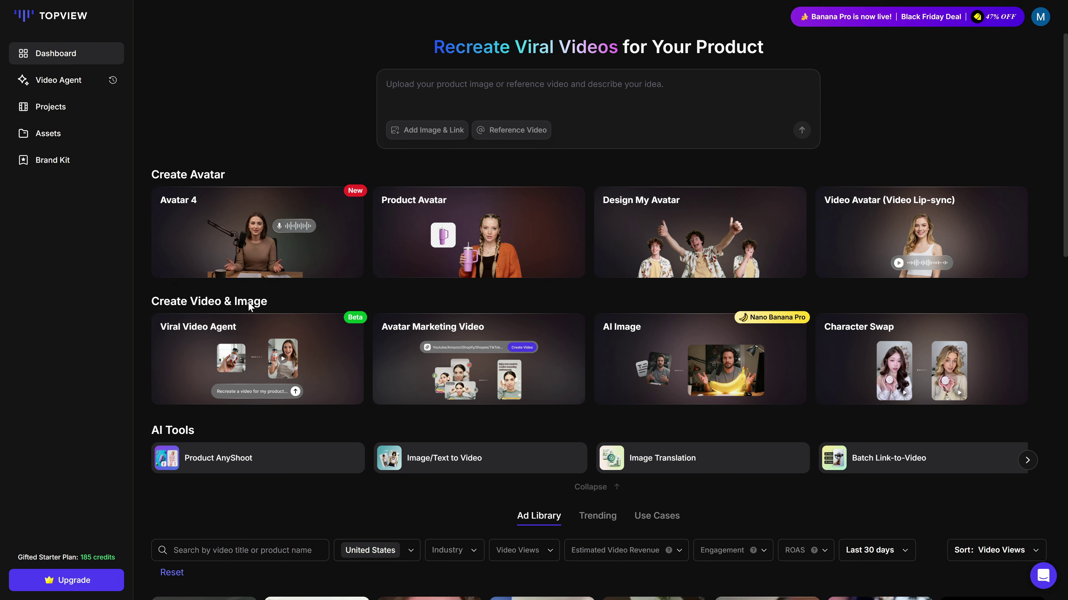
Browse the Dashboard Ad Library and open a viral ad's performance details
scroll(623, 165, down, 3)
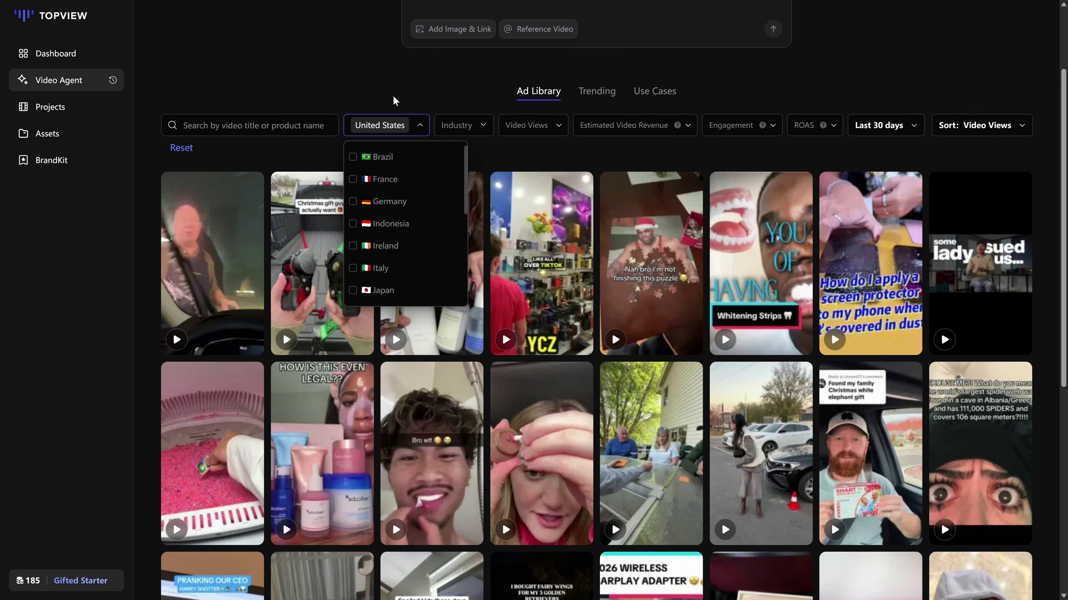
scroll(378, 109, up, 2)
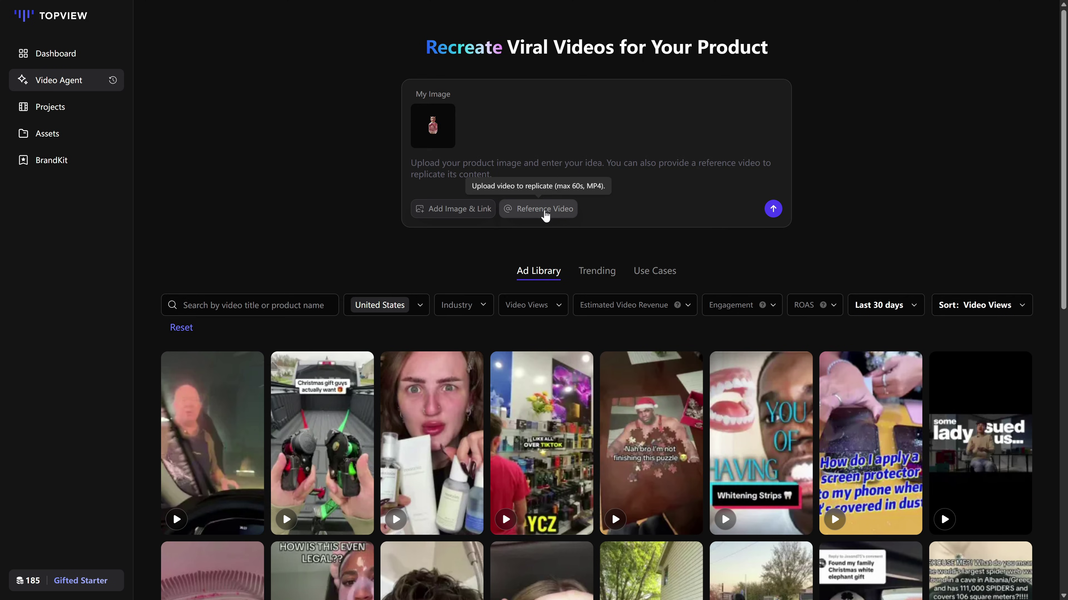
scroll(652, 311, down, 6)
click(762, 405)
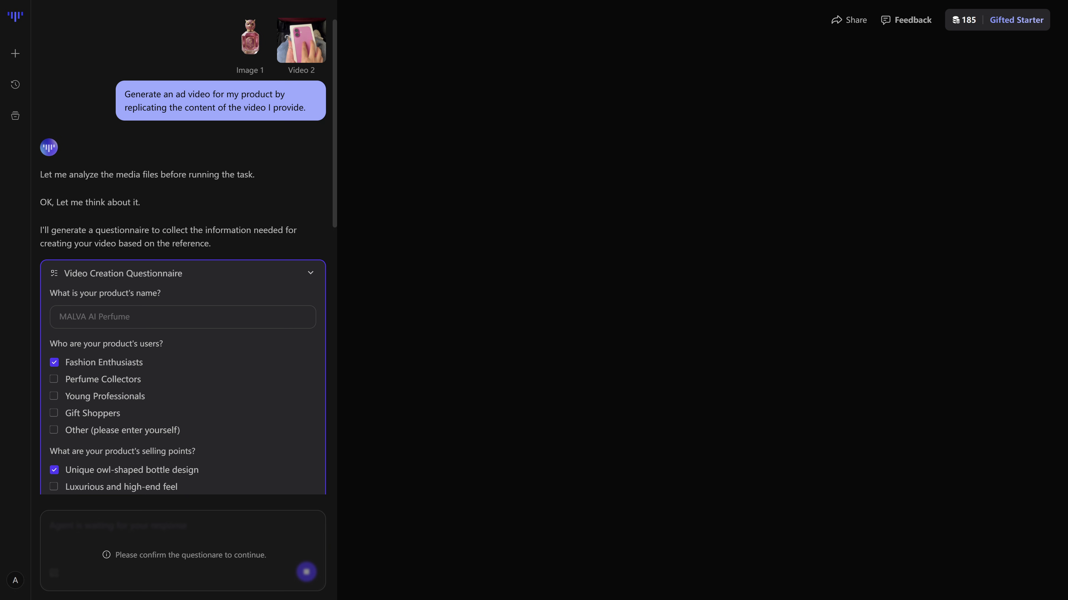
scroll(184, 256, down, 1)
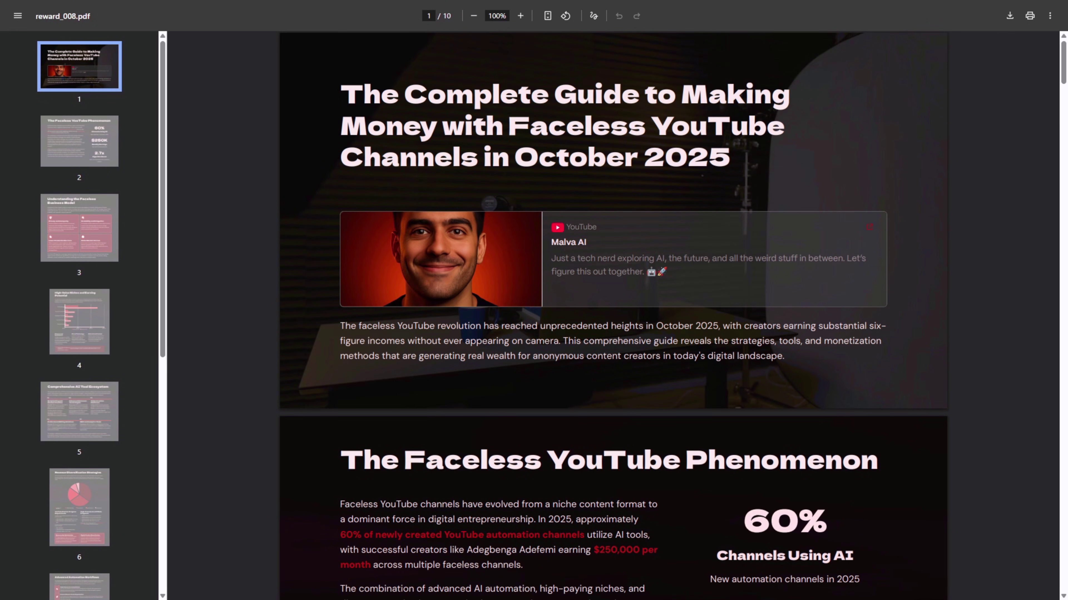
Highlight the title of the faceless YouTube channels guide, then clear the selection
drag(356, 95, 466, 118)
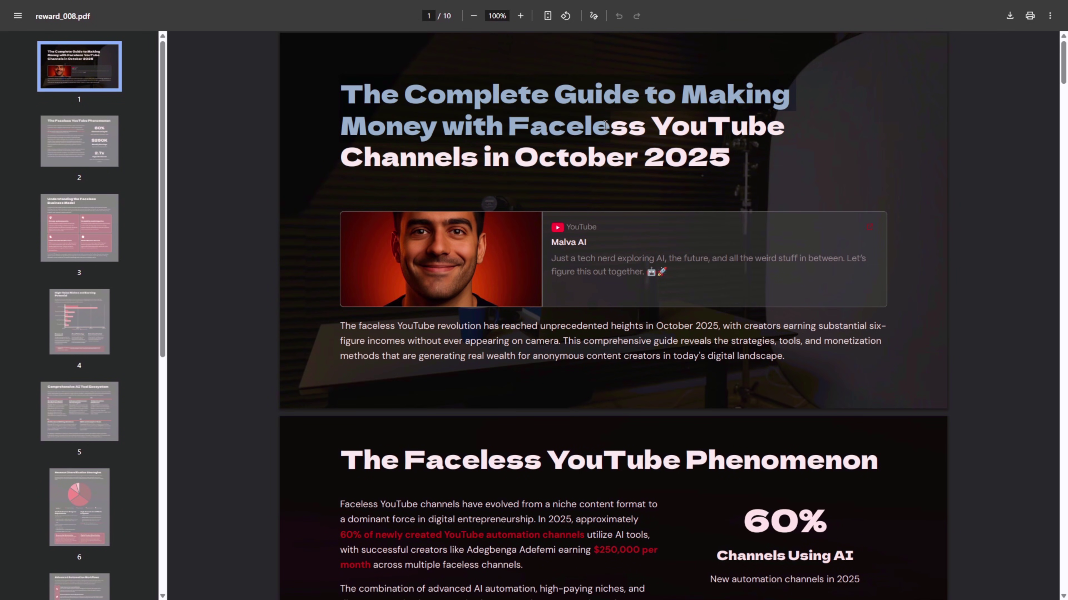
drag(729, 140, 774, 163)
click(826, 185)
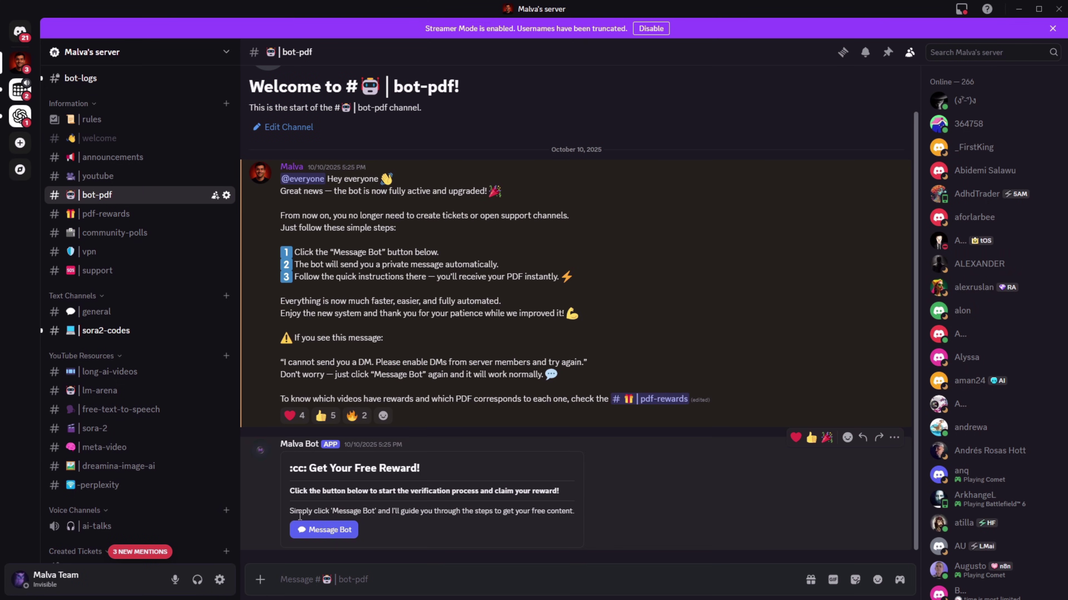
In the Malva Bot DM, check the attached YouTube engagement screenshot and send it
click(332, 533)
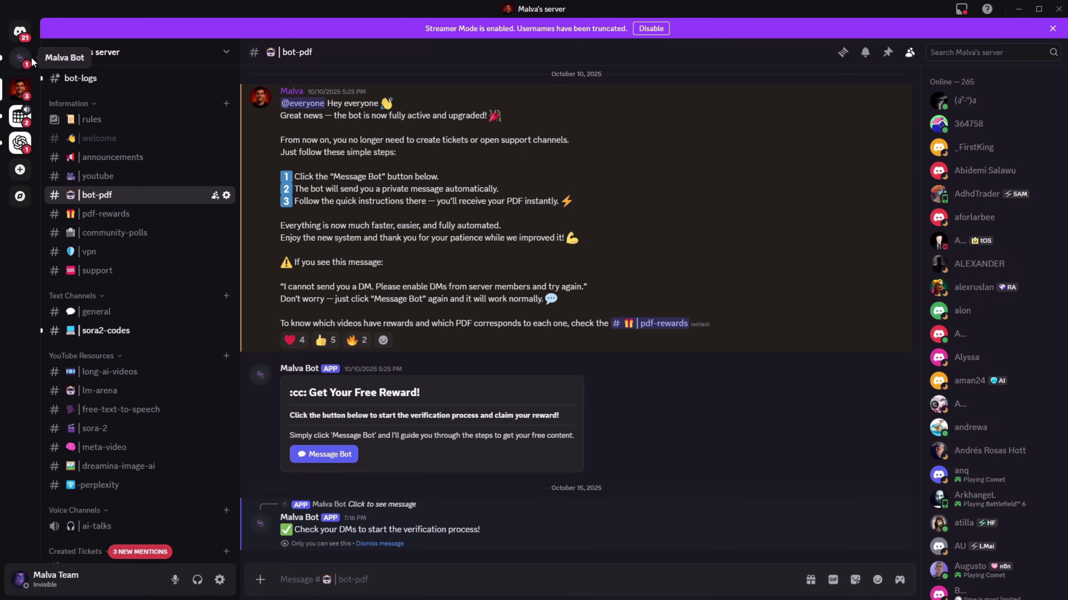
click(23, 63)
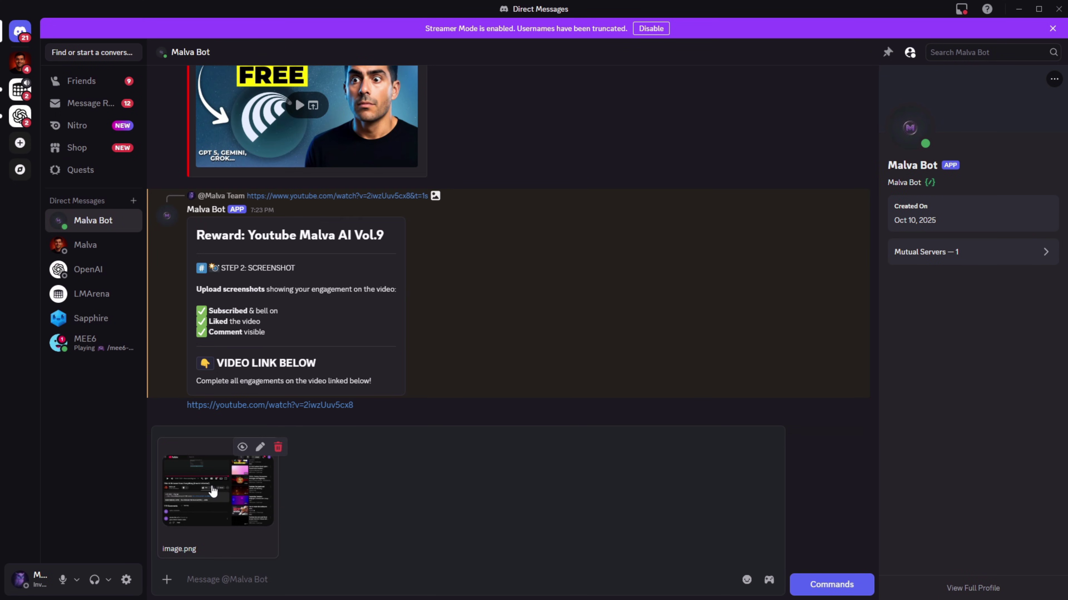
click(213, 491)
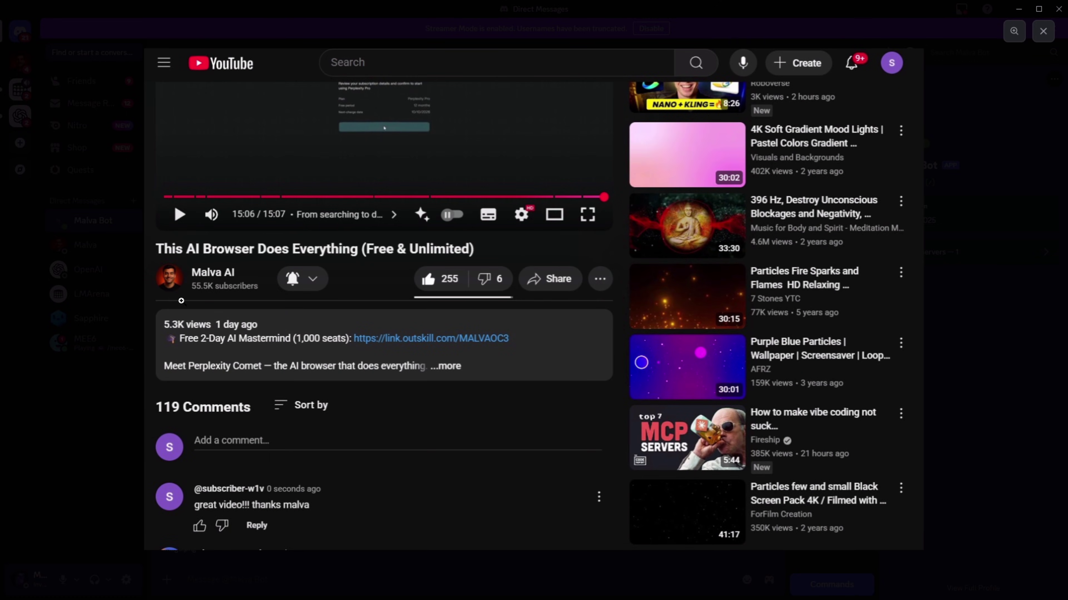
key(Escape)
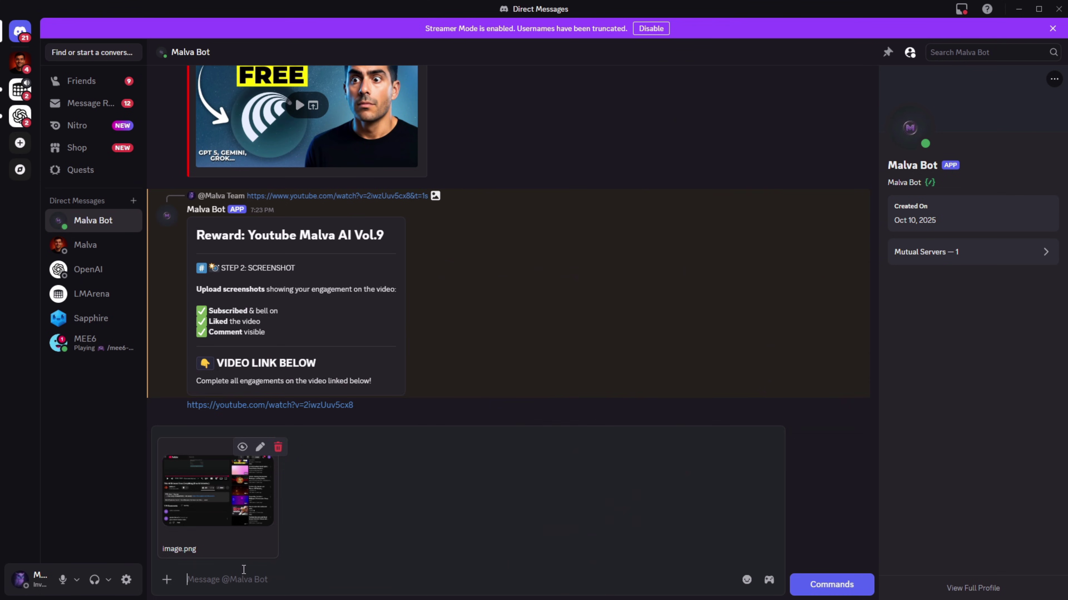
key(Return)
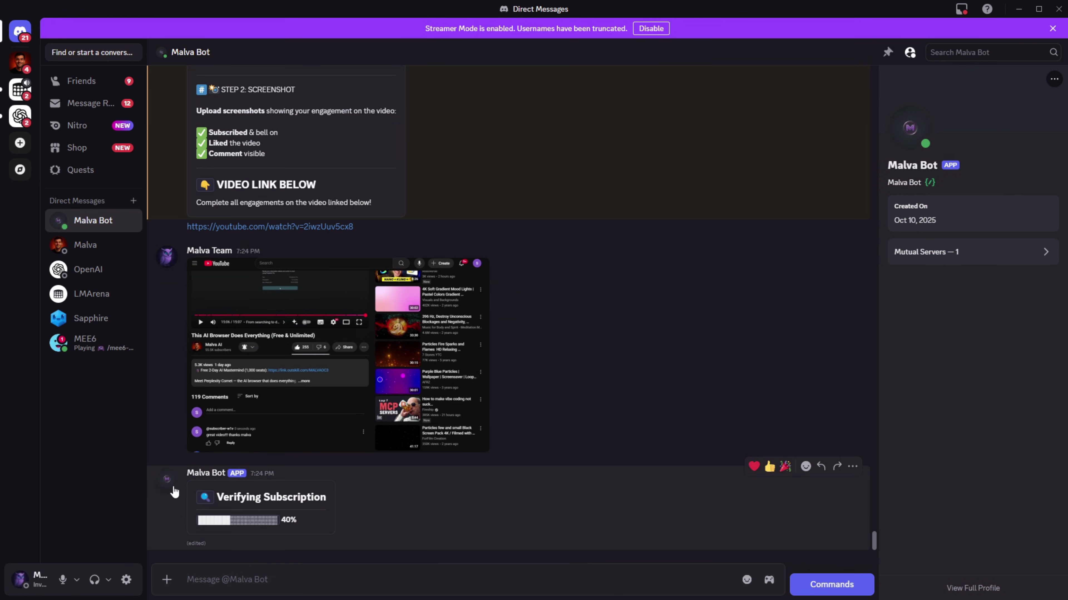